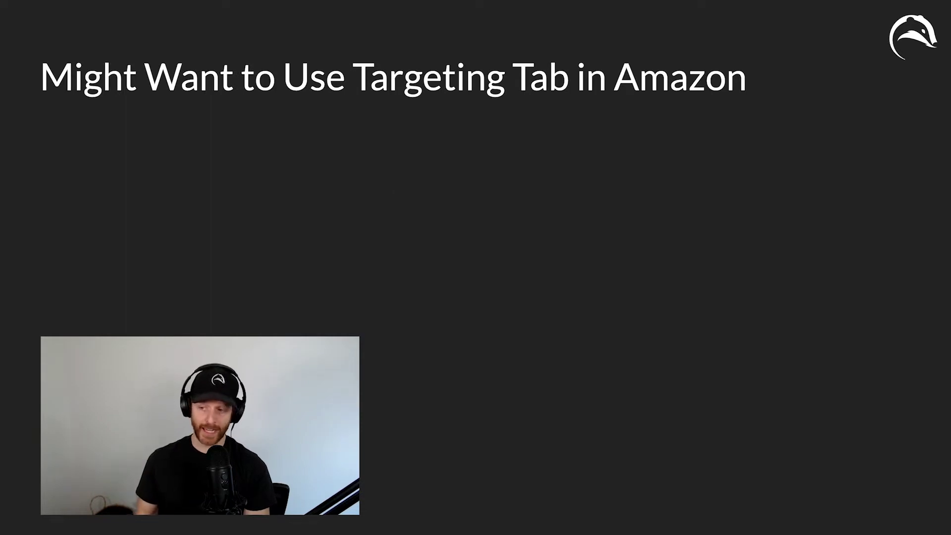
- Advance the slide to show the Limitations heading and the bullet about lacking saveable filters for quick actions
{"action": "key", "text": "Right"}
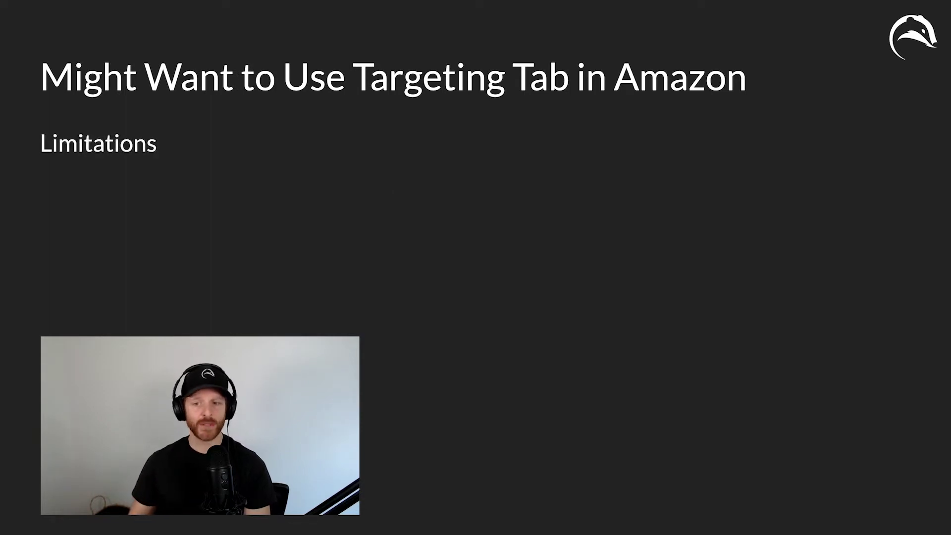
{"action": "key", "text": "Right"}
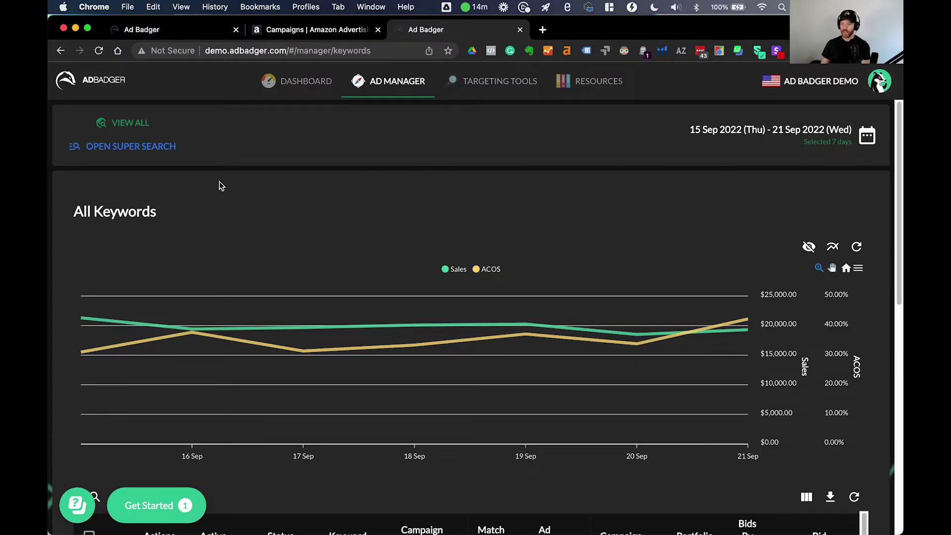
- Reload the All Keywords page from the VIEW ALL menu and scroll down to the keyword table
{"action": "left_click", "coordinate": [114, 121]}
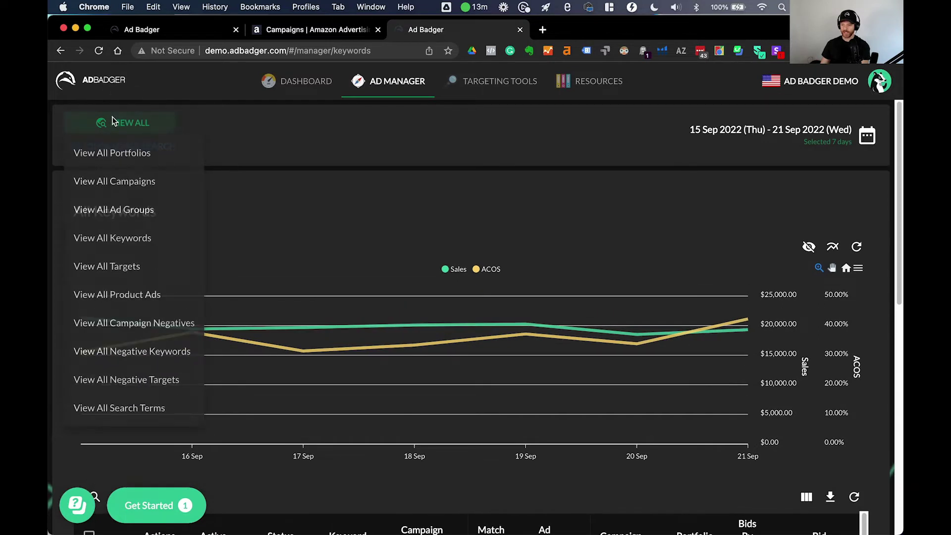
{"action": "left_click", "coordinate": [142, 239]}
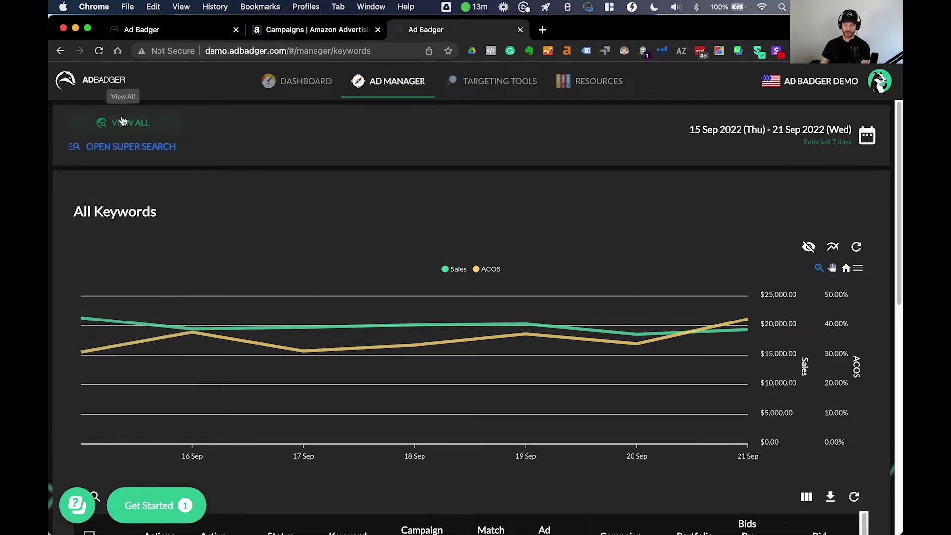
{"action": "scroll", "coordinate": [408, 201], "scroll_direction": "down", "scroll_amount": 6}
{"action": "left_click", "coordinate": [316, 54]}
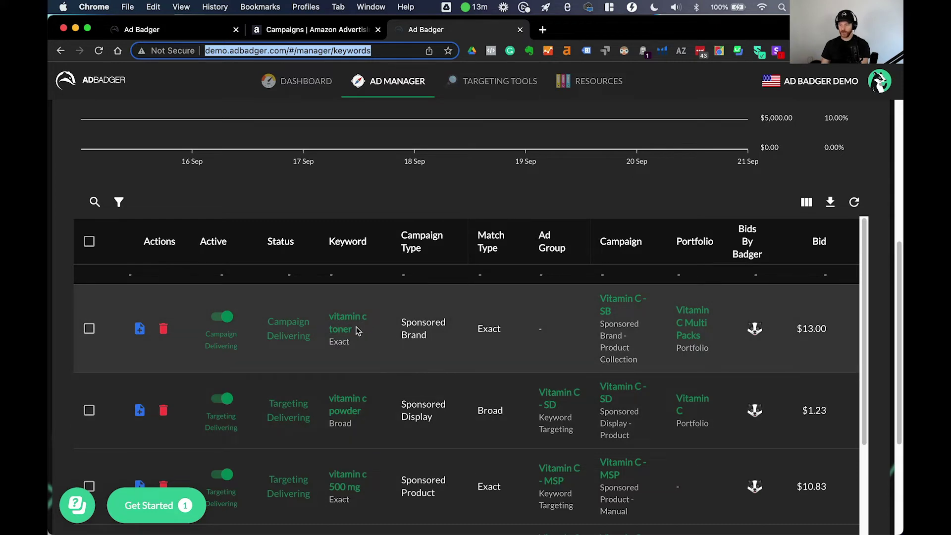
{"action": "scroll", "coordinate": [349, 341], "scroll_direction": "down", "scroll_amount": 10}
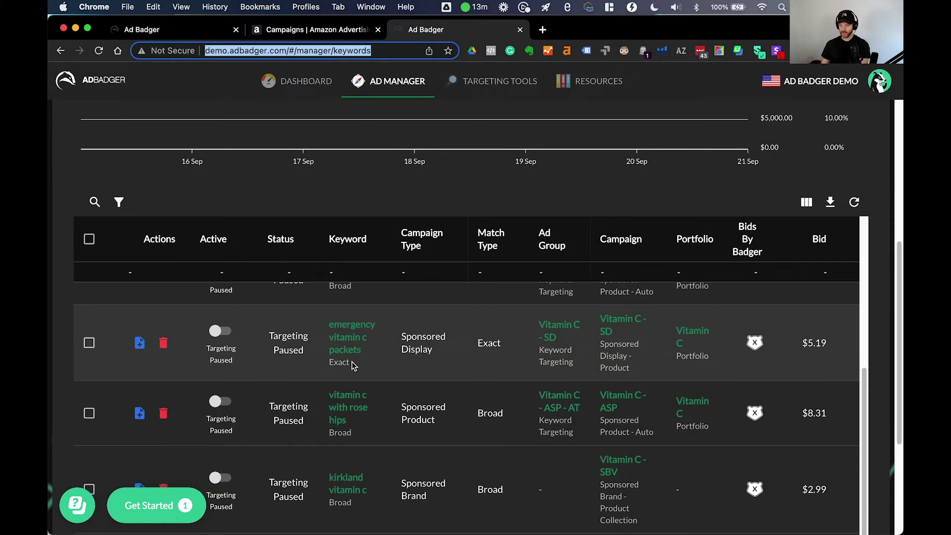
{"action": "scroll", "coordinate": [352, 366], "scroll_direction": "up", "scroll_amount": 10}
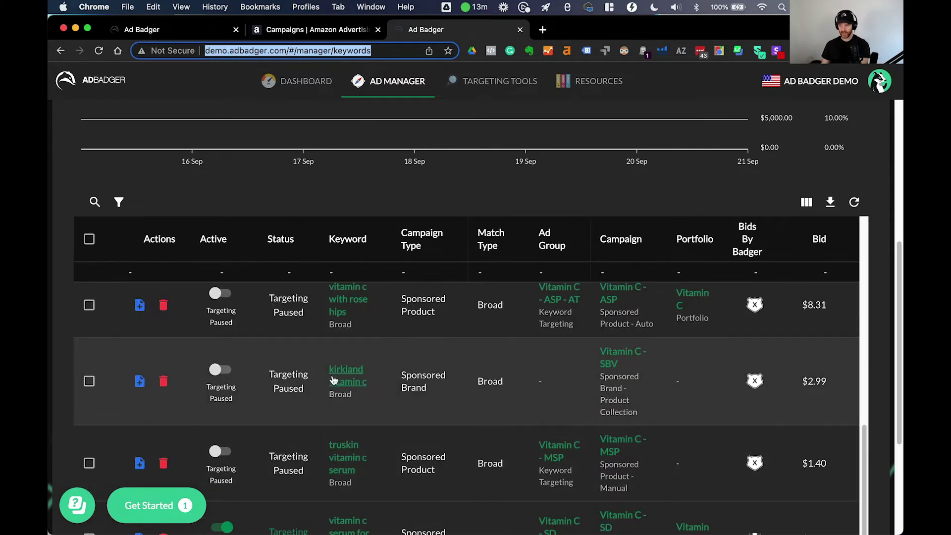
{"action": "scroll", "coordinate": [381, 332], "scroll_direction": "up", "scroll_amount": 5}
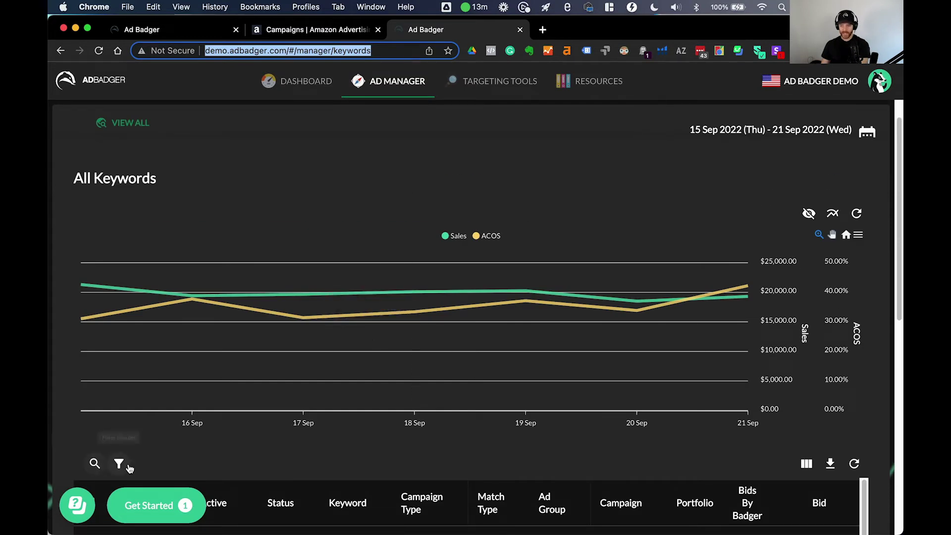
{"action": "scroll", "coordinate": [164, 444], "scroll_direction": "down", "scroll_amount": 5}
- Open the Filter Table Results dialog over the keyword table
{"action": "left_click", "coordinate": [119, 337]}
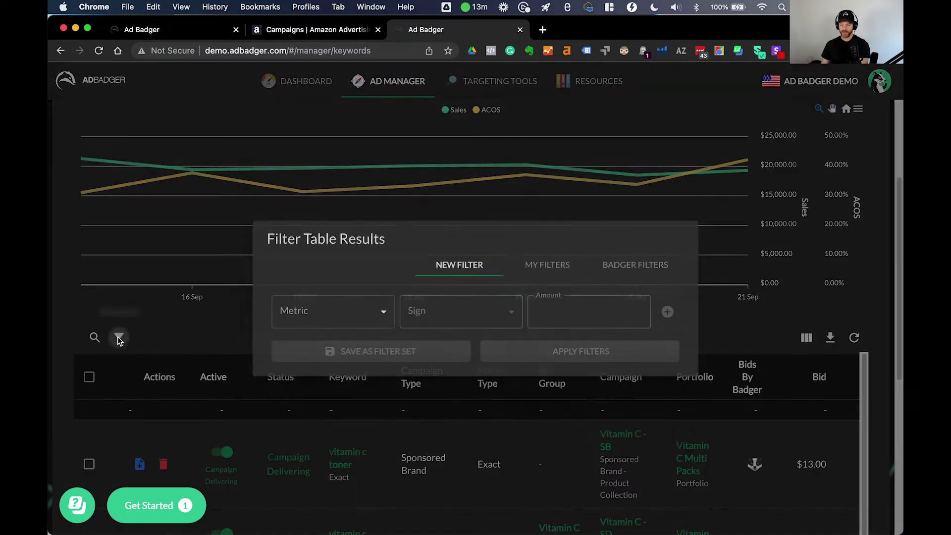
{"action": "left_click", "coordinate": [202, 307]}
{"action": "scroll", "coordinate": [408, 355], "scroll_direction": "down", "scroll_amount": 15}
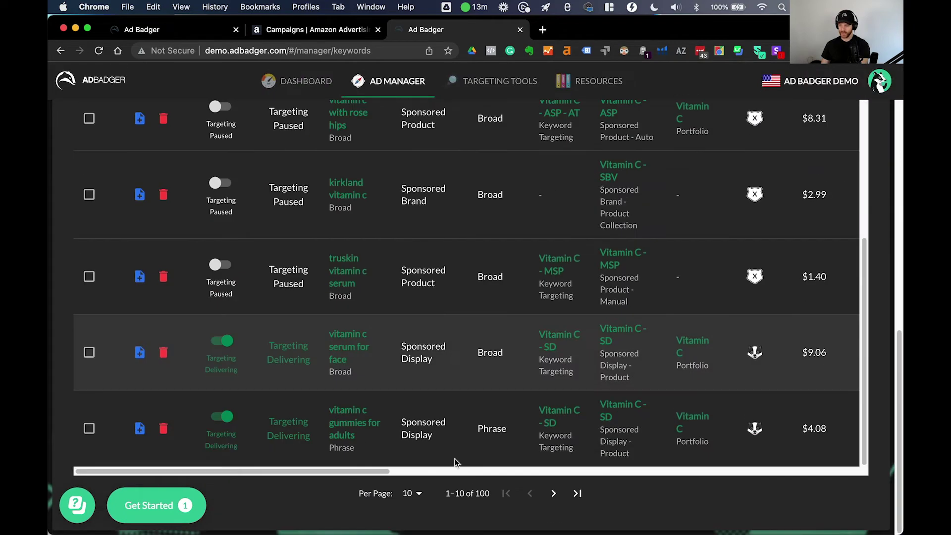
{"action": "scroll", "coordinate": [275, 349], "scroll_direction": "up", "scroll_amount": 15}
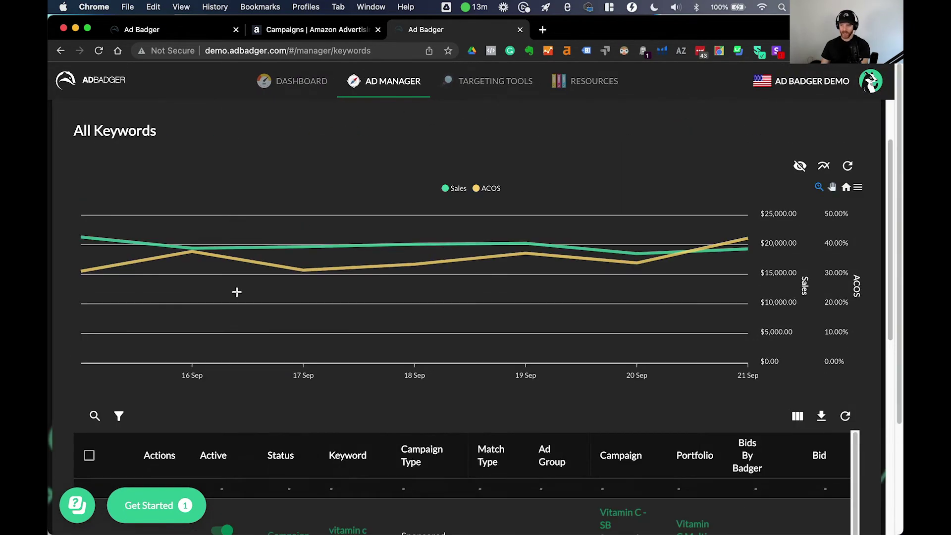
{"action": "scroll", "coordinate": [165, 330], "scroll_direction": "down", "scroll_amount": 3}
{"action": "left_click", "coordinate": [118, 248]}
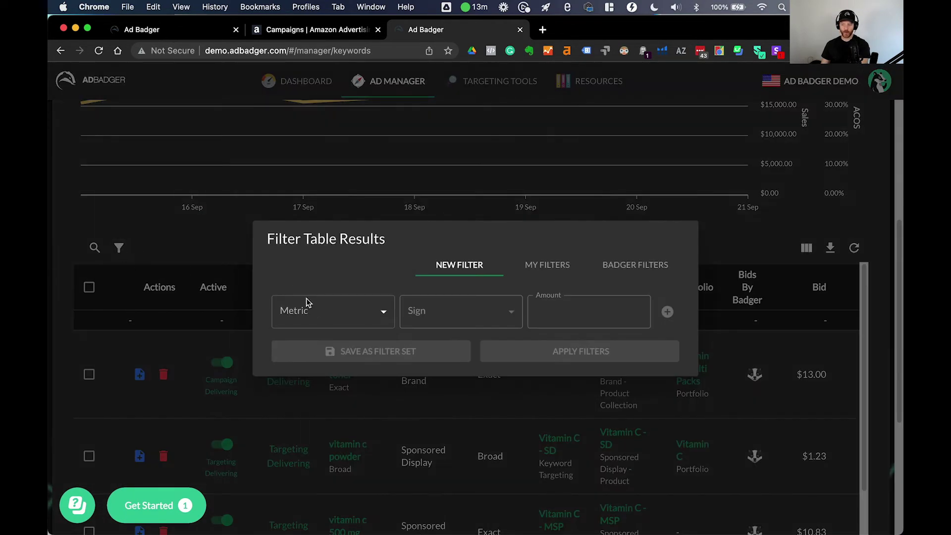
- Add the filter condition ACOS above or equal to 100%
{"action": "left_click", "coordinate": [333, 316]}
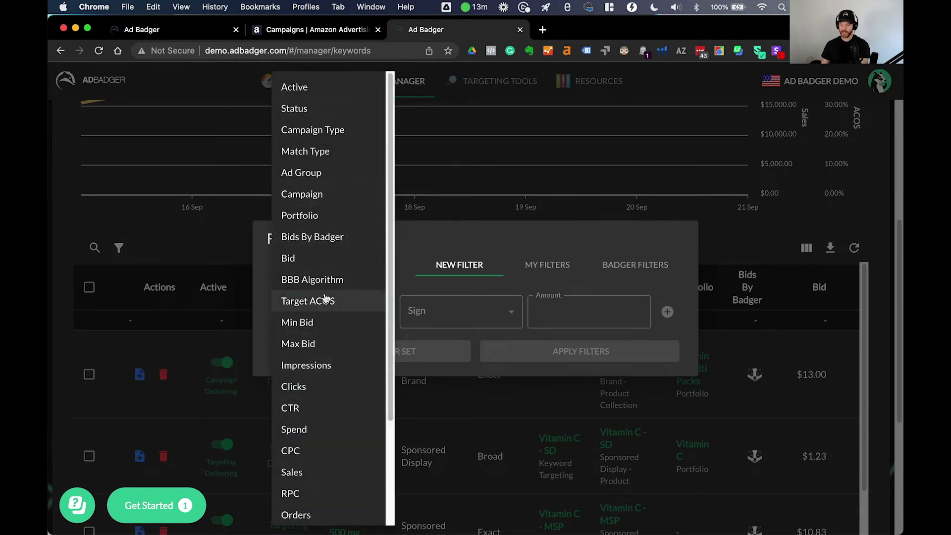
{"action": "scroll", "coordinate": [333, 411], "scroll_direction": "down", "scroll_amount": 3}
{"action": "left_click", "coordinate": [334, 420]}
{"action": "left_click", "coordinate": [451, 321]}
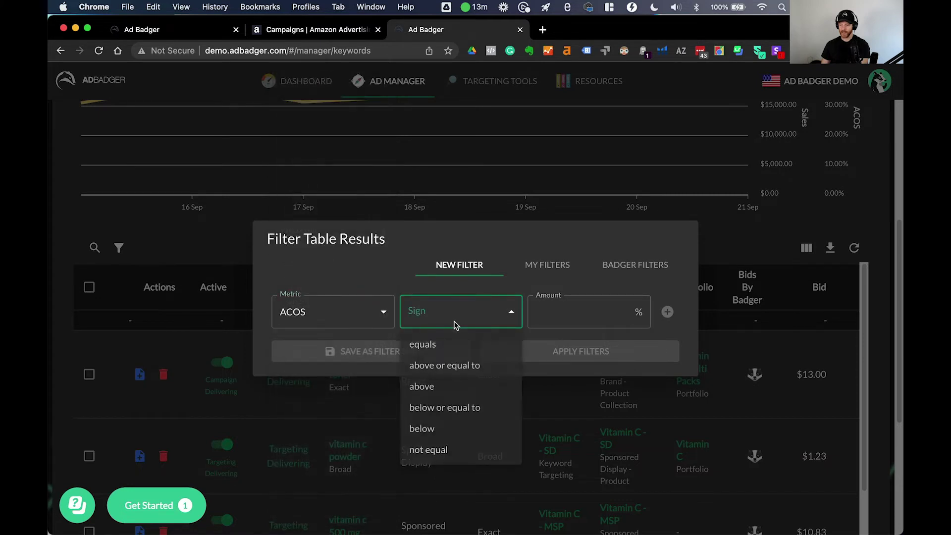
{"action": "left_click", "coordinate": [451, 367]}
{"action": "left_click", "coordinate": [578, 317]}
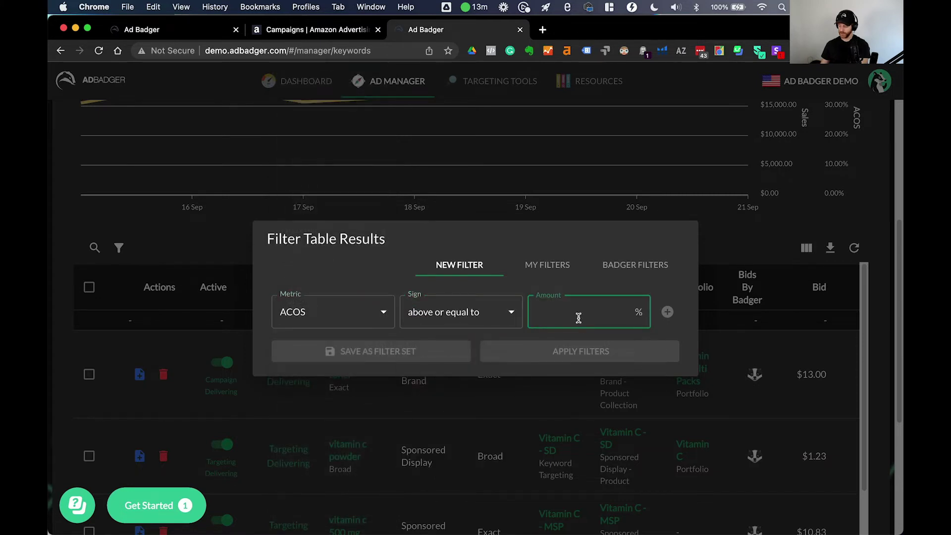
{"action": "type", "text": "100"}
{"action": "left_click", "coordinate": [667, 329]}
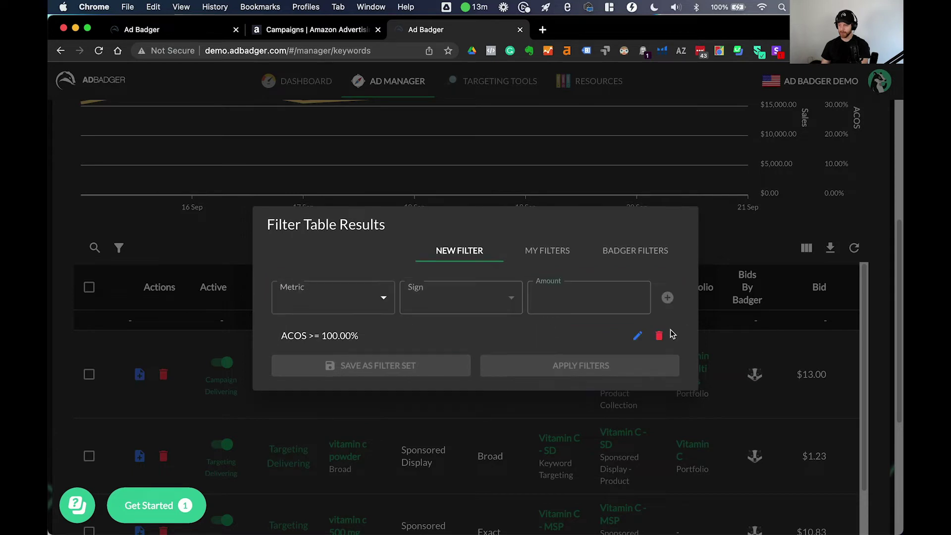
- Start saving the condition as a filter set named 'ACOS over 100%, Decrease Bid by 25%'
{"action": "left_click_drag", "start_coordinate": [285, 334], "coordinate": [403, 329]}
{"action": "left_click", "coordinate": [403, 333]}
{"action": "left_click", "coordinate": [423, 372]}
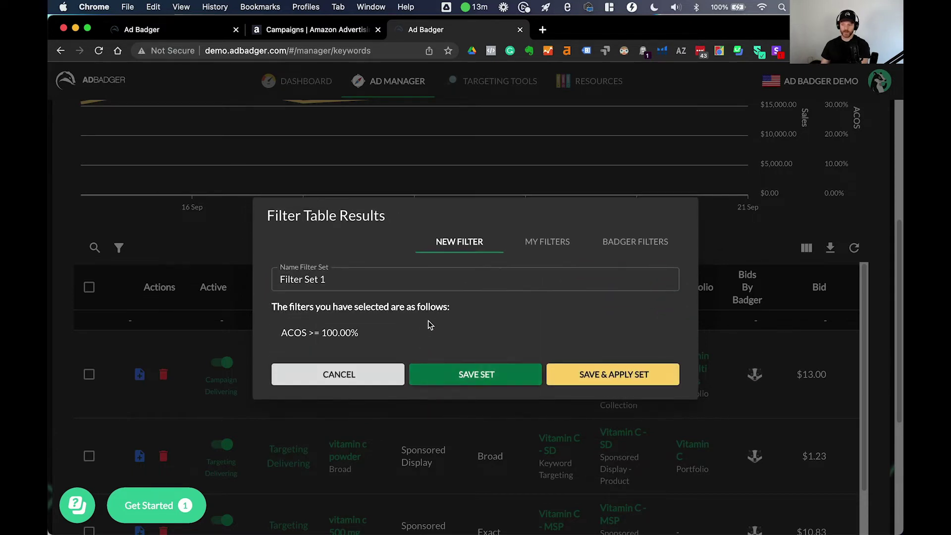
{"action": "triple_click", "coordinate": [380, 276]}
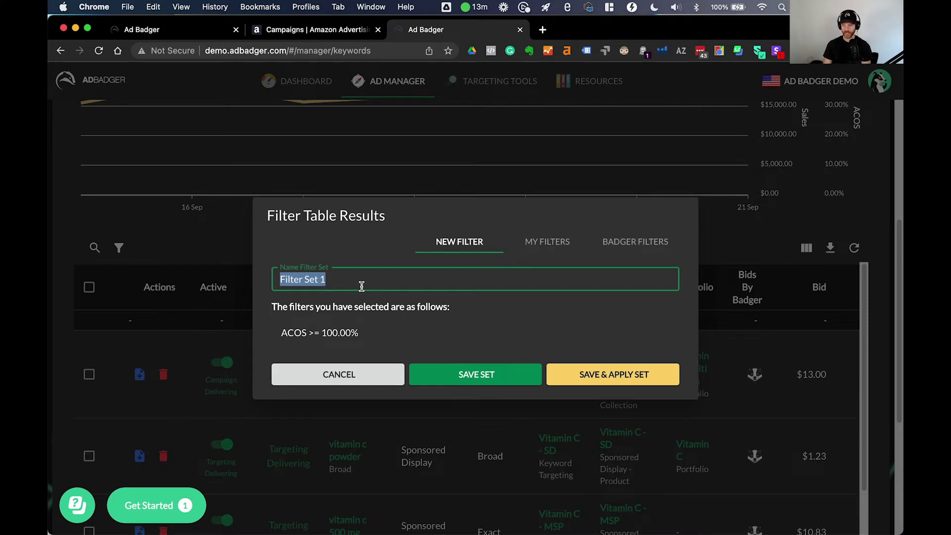
{"action": "type", "text": "ACO"}
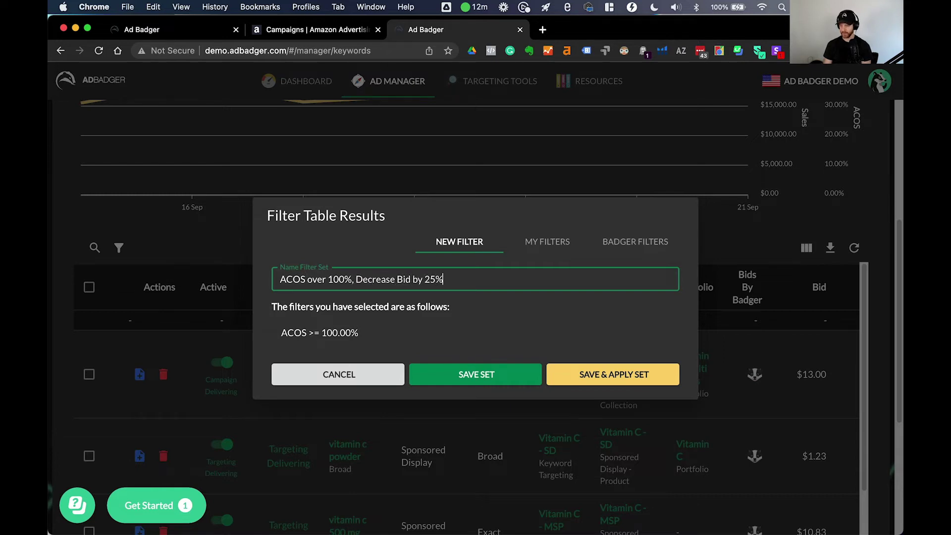
- Save and apply the ACOS set, then start a Percentage Decrease bid update on all keywords
{"action": "left_click", "coordinate": [610, 382]}
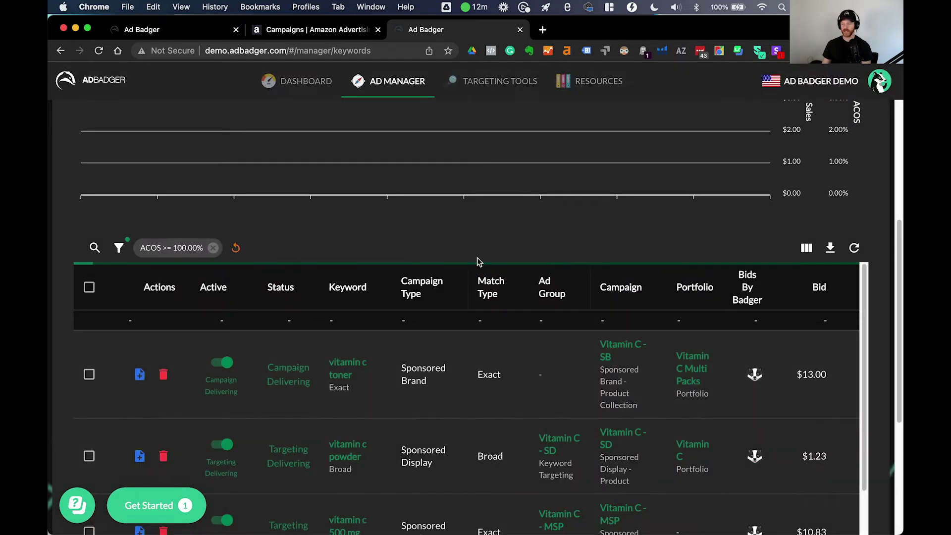
{"action": "left_click", "coordinate": [89, 288]}
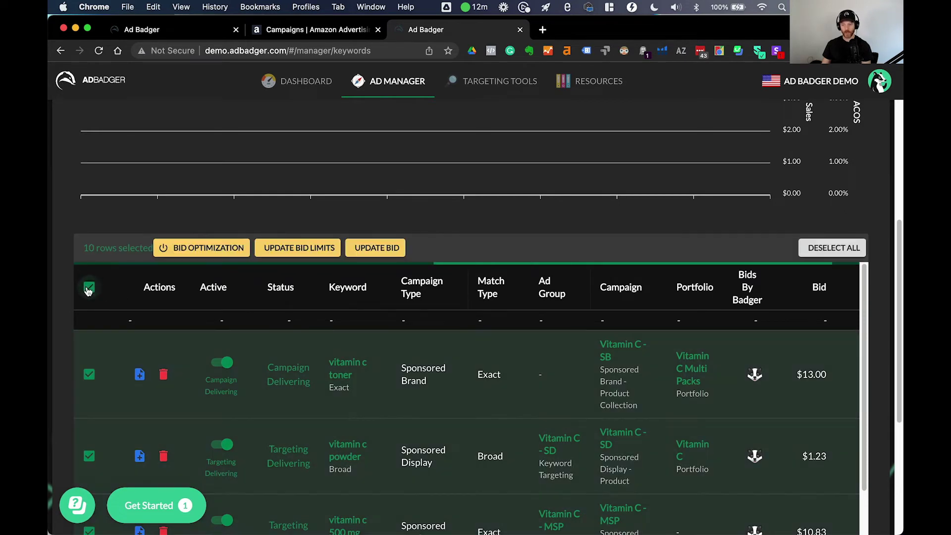
{"action": "left_click", "coordinate": [361, 249]}
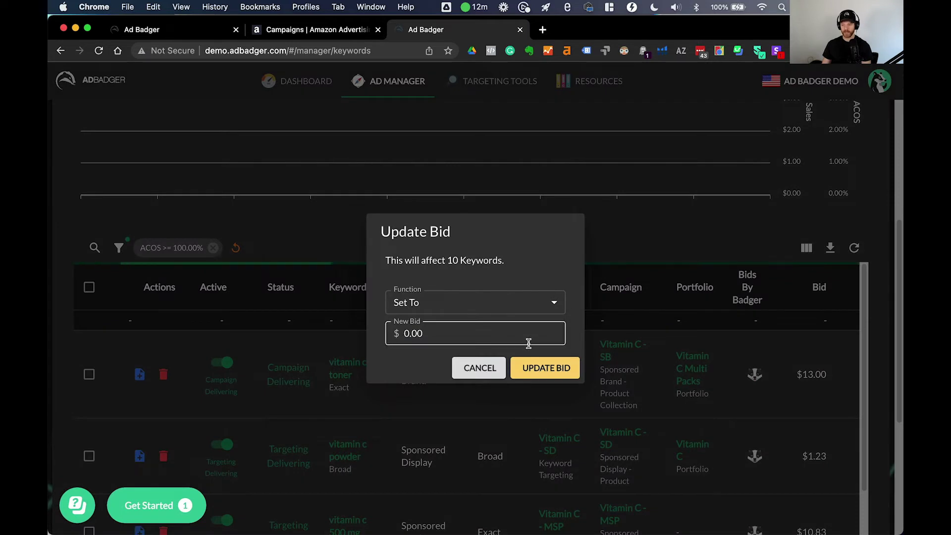
{"action": "left_click", "coordinate": [484, 303]}
{"action": "left_click", "coordinate": [475, 415]}
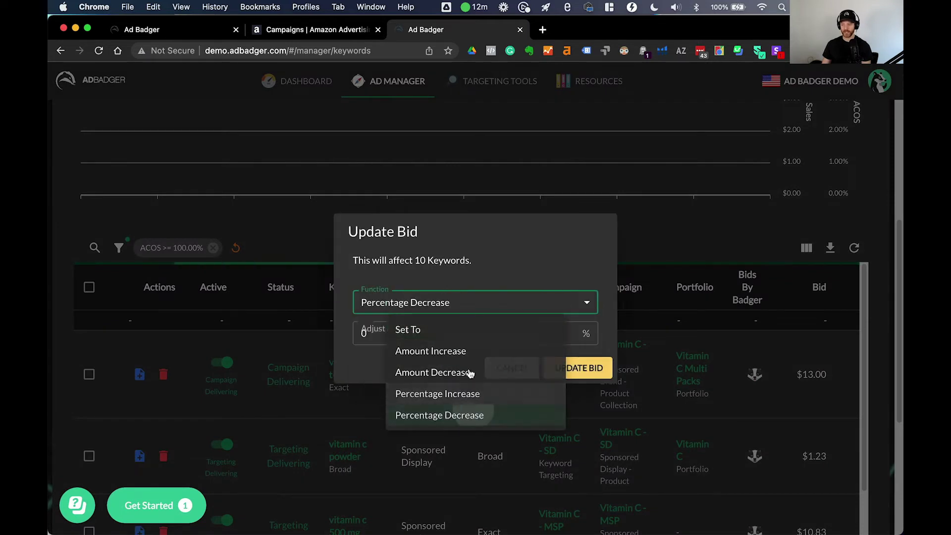
- Enter a 25% decrease, cancel without changing bids, and remove the ACOS >= 100.00% filter
{"action": "left_click", "coordinate": [464, 330]}
{"action": "type", "text": "25"}
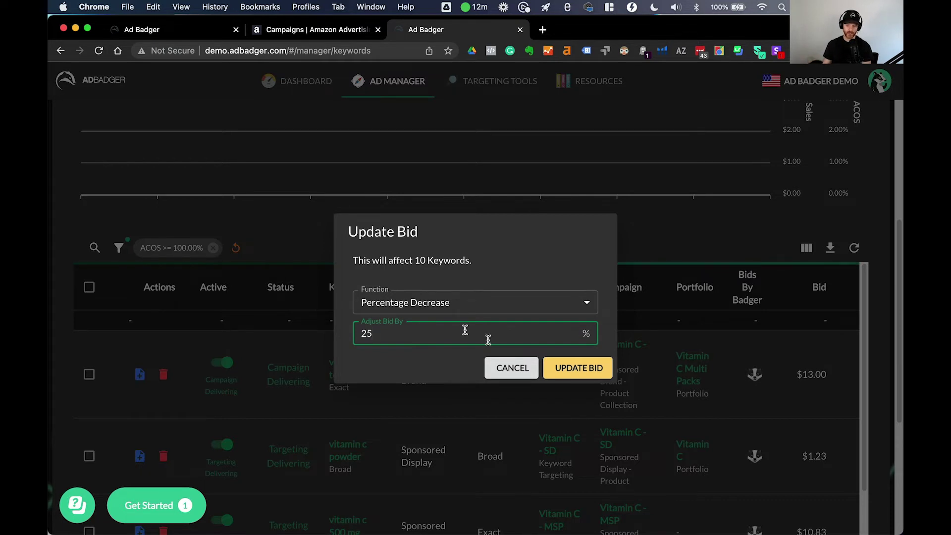
{"action": "left_click", "coordinate": [512, 369]}
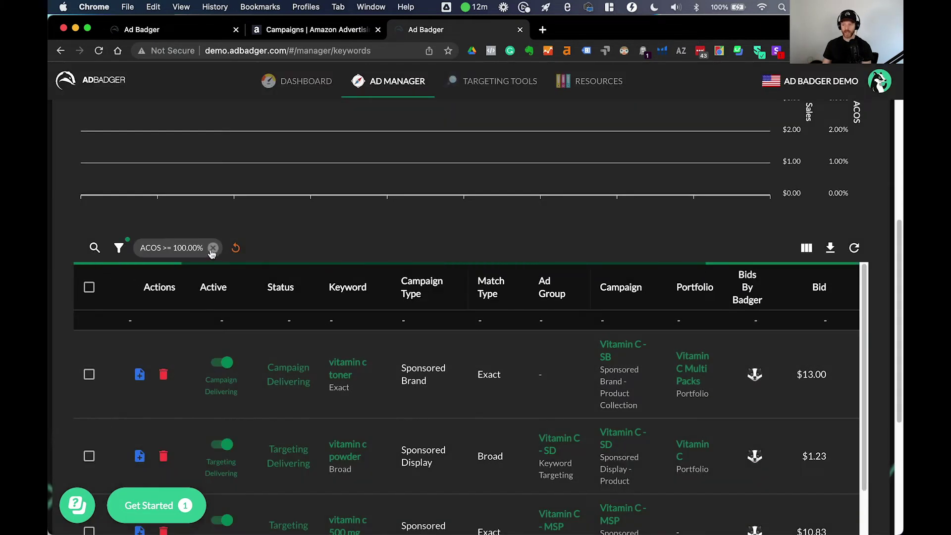
{"action": "left_click", "coordinate": [213, 248]}
- Reopen the filter dialog and look over the saved ACOS filter set's name
{"action": "left_click", "coordinate": [119, 247]}
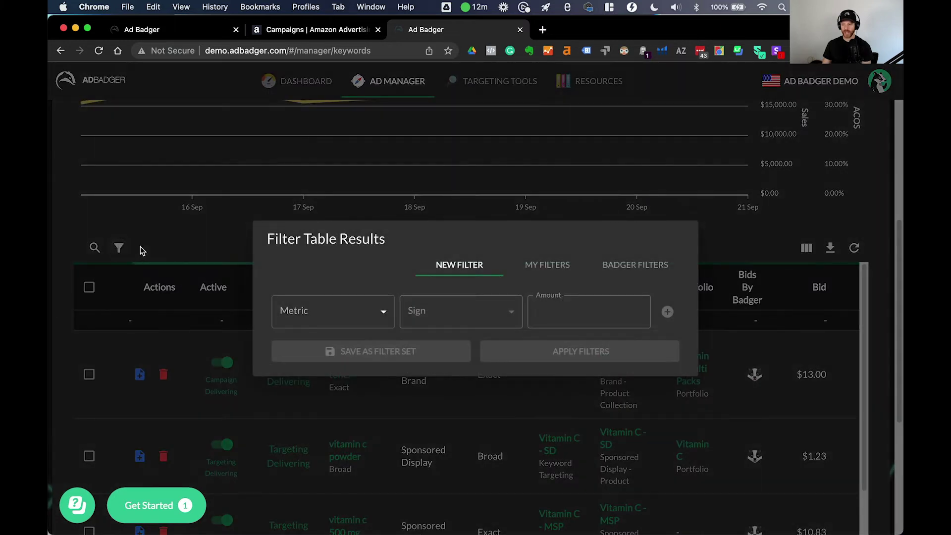
{"action": "left_click", "coordinate": [556, 275]}
{"action": "left_click_drag", "start_coordinate": [264, 324], "coordinate": [487, 327]}
{"action": "left_click", "coordinate": [487, 327]}
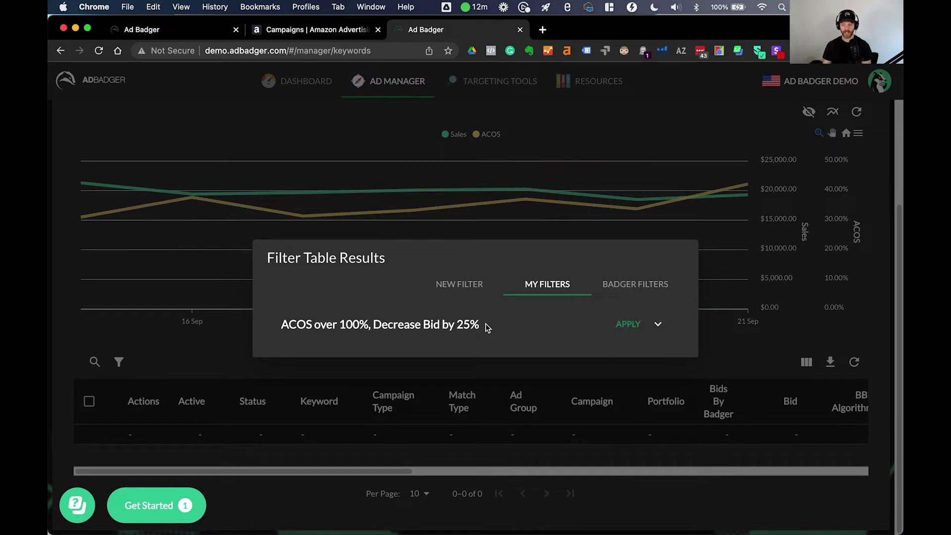
{"action": "left_click_drag", "start_coordinate": [486, 327], "coordinate": [257, 325]}
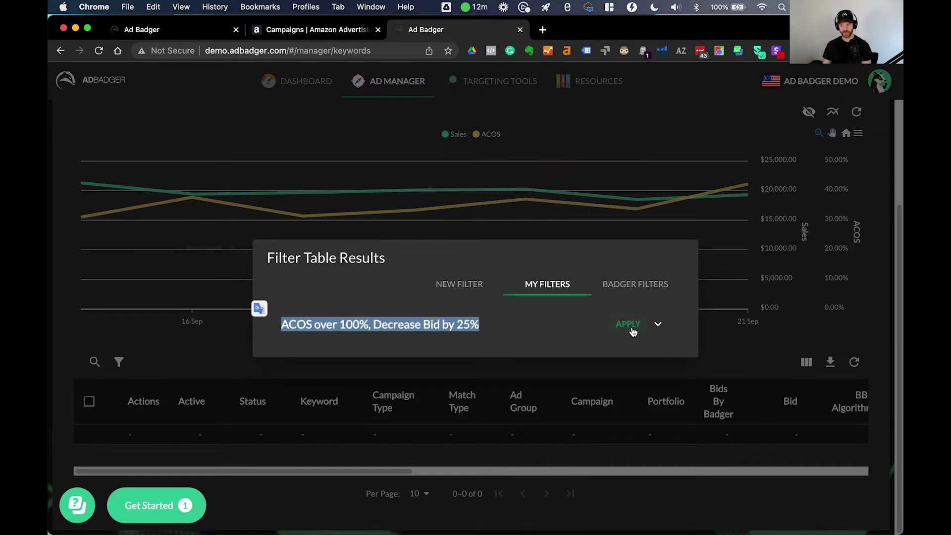
{"action": "left_click", "coordinate": [473, 286]}
- Add the condition Campaign is one of Vitamin C - SB and Vitamin C - SBV
{"action": "left_click", "coordinate": [331, 319]}
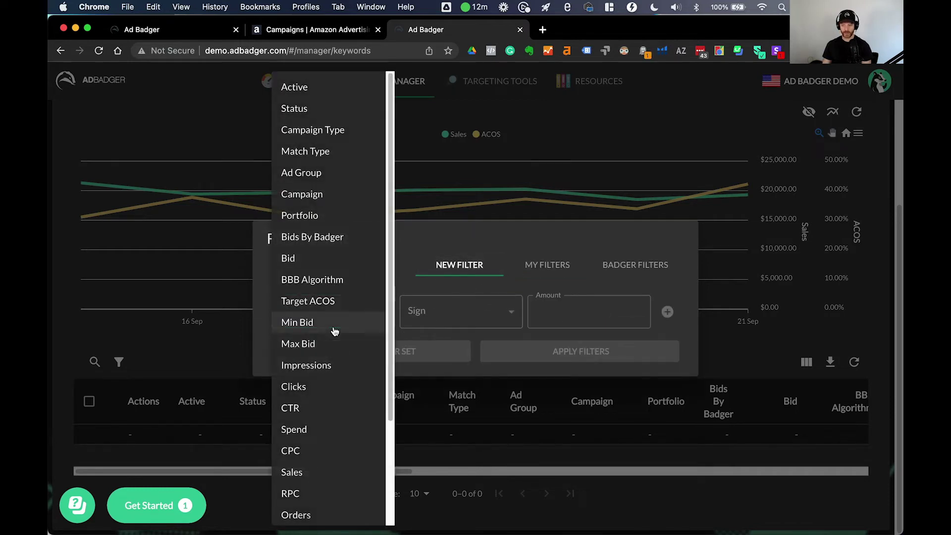
{"action": "left_click", "coordinate": [332, 204]}
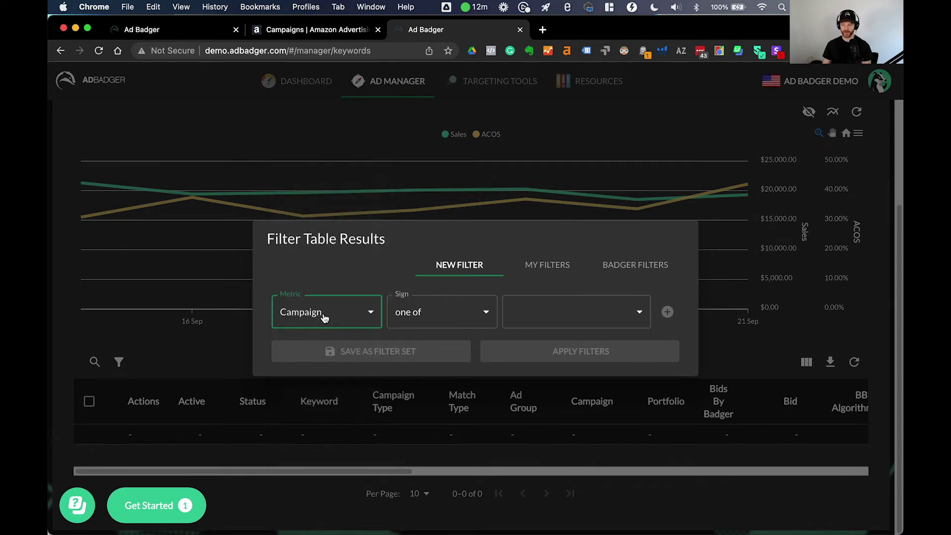
{"action": "left_click", "coordinate": [559, 312]}
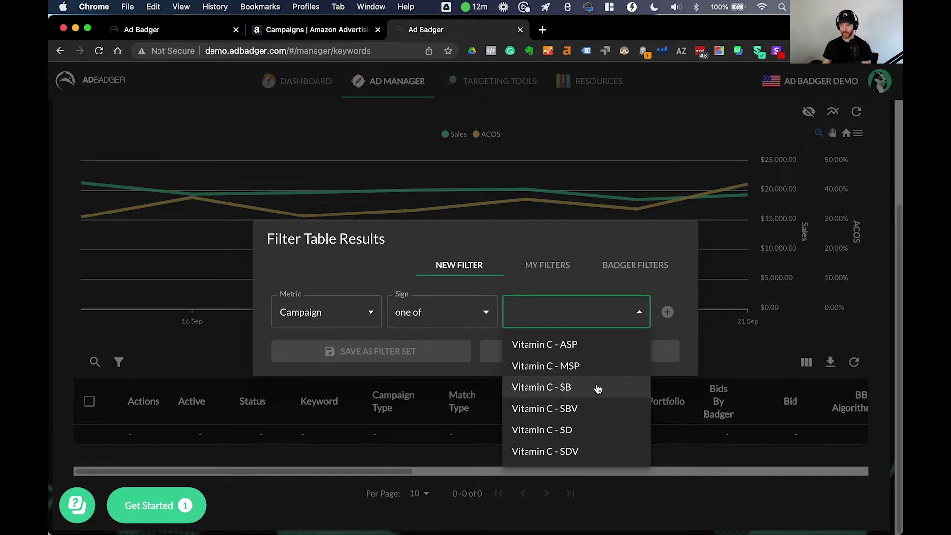
{"action": "left_click", "coordinate": [598, 388]}
{"action": "left_click", "coordinate": [596, 425]}
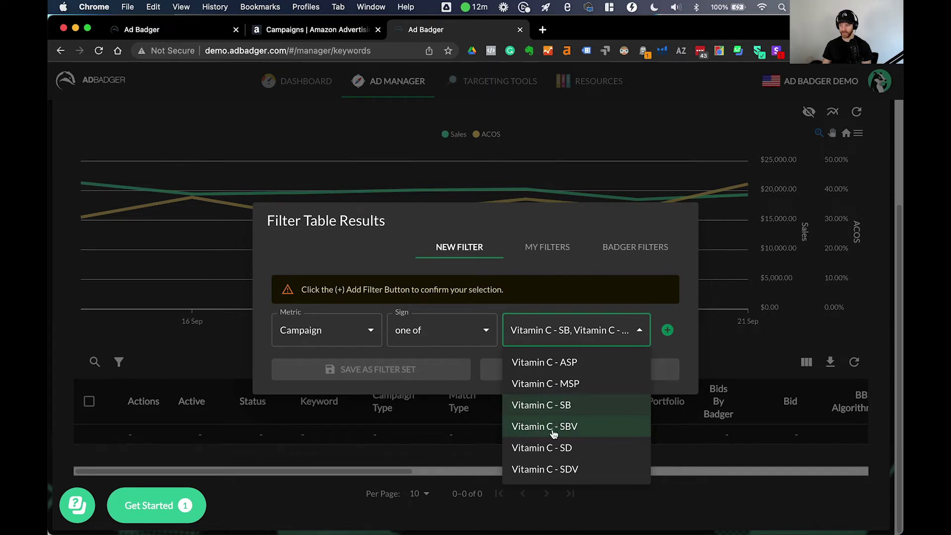
{"action": "left_click", "coordinate": [558, 226]}
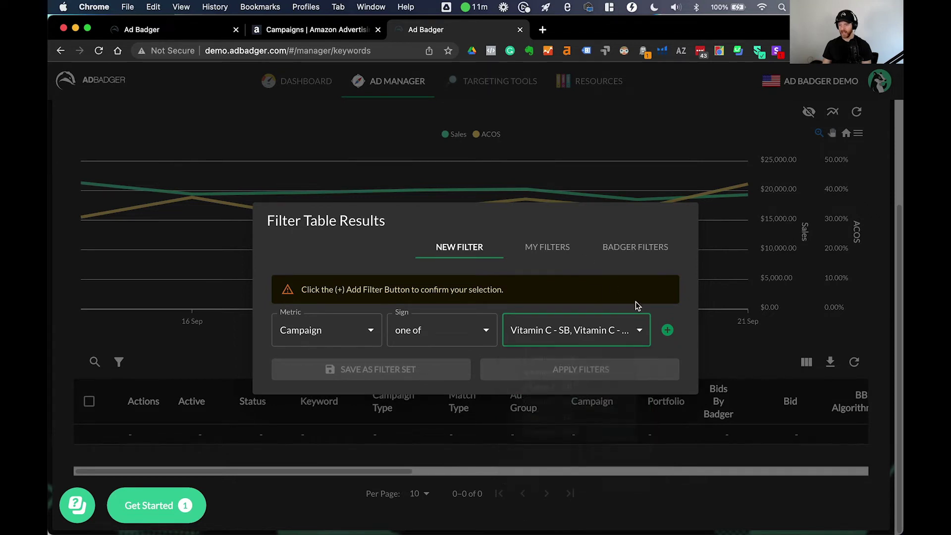
{"action": "left_click", "coordinate": [667, 330]}
{"action": "triple_click", "coordinate": [345, 341]}
{"action": "left_click_drag", "start_coordinate": [492, 337], "coordinate": [460, 338]}
{"action": "triple_click", "coordinate": [586, 339]}
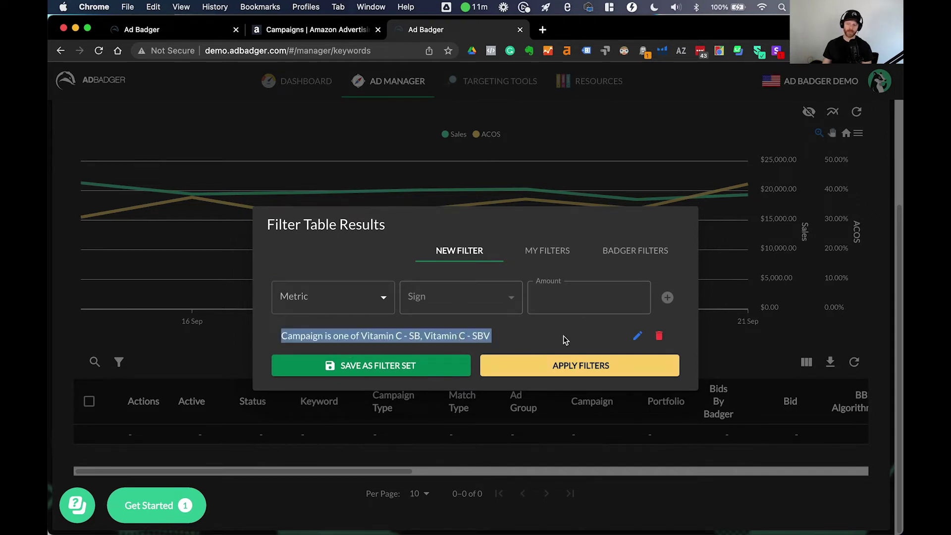
{"action": "left_click", "coordinate": [567, 337]}
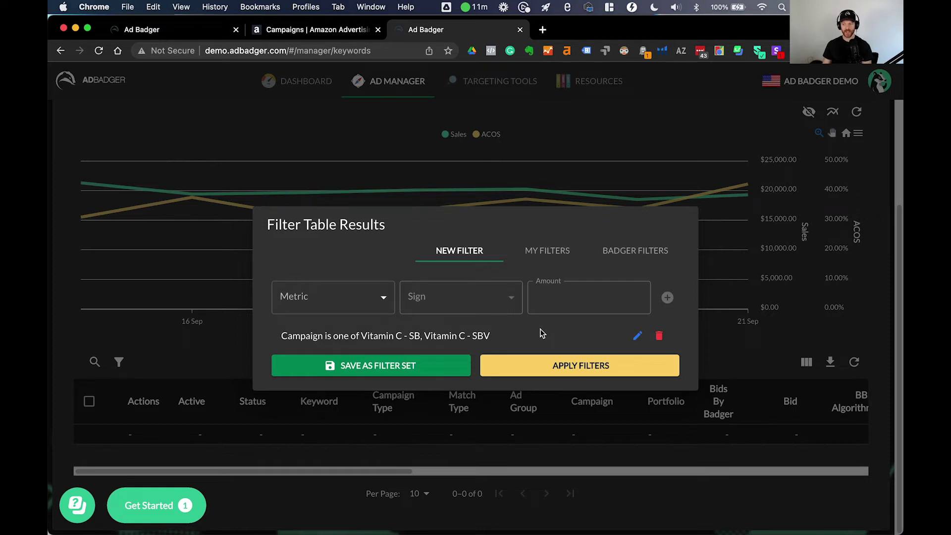
{"action": "triple_click", "coordinate": [352, 331]}
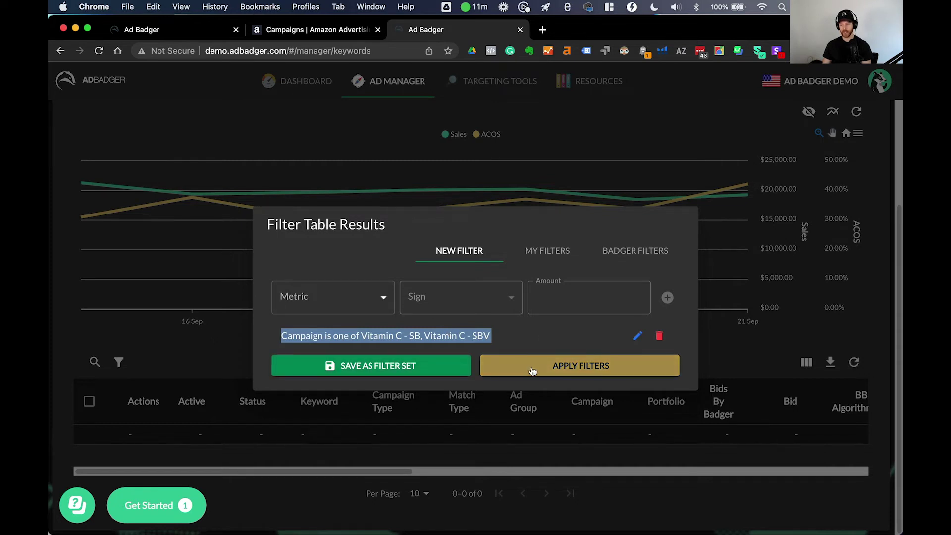
- Save the campaign filter as the set 'SB Keywords' and apply it
{"action": "left_click", "coordinate": [424, 365]}
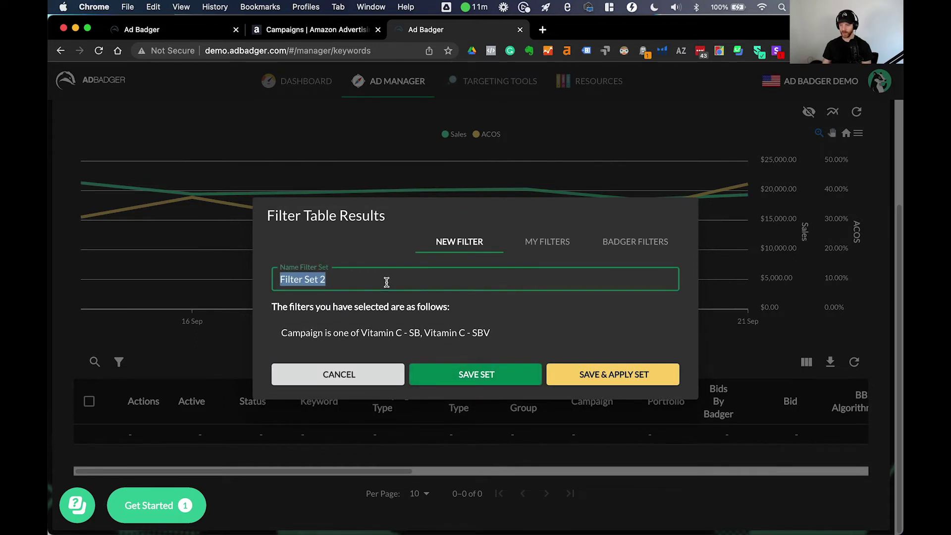
{"action": "type", "text": "SB Keywords"}
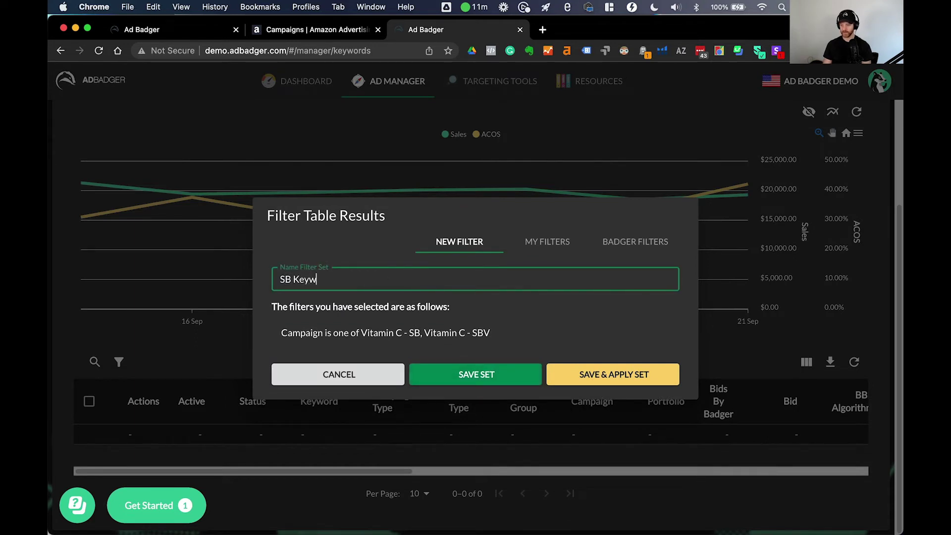
{"action": "left_click", "coordinate": [621, 381]}
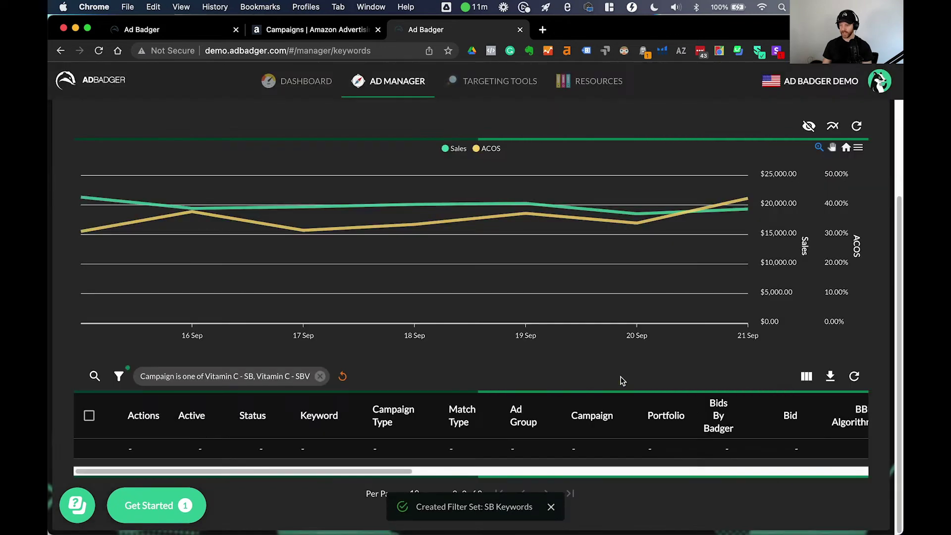
{"action": "scroll", "coordinate": [347, 435], "scroll_direction": "down", "scroll_amount": 6}
{"action": "scroll", "coordinate": [475, 350], "scroll_direction": "down", "scroll_amount": 2}
{"action": "scroll", "coordinate": [439, 384], "scroll_direction": "up", "scroll_amount": 10}
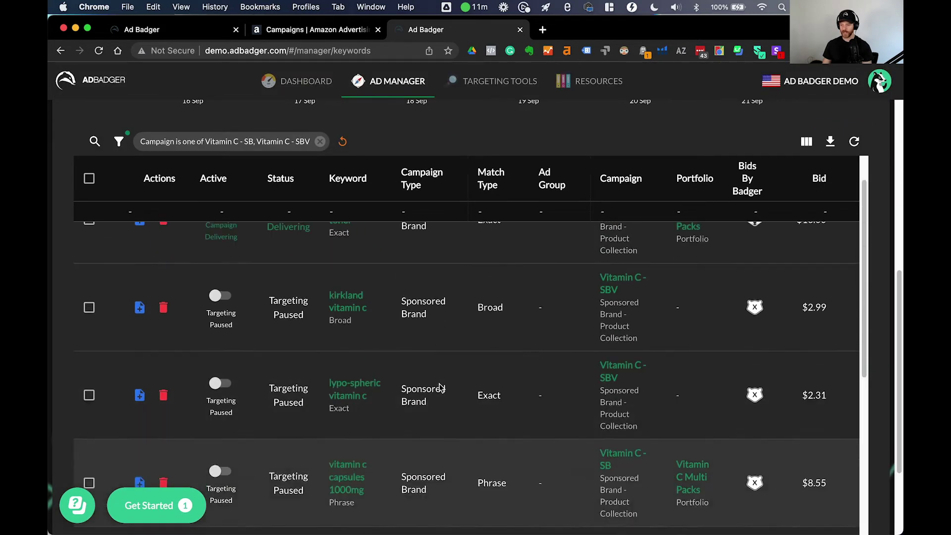
- Clear the SB filter and return to View All Keywords via Dashboard and Ad Manager
{"action": "left_click", "coordinate": [343, 140]}
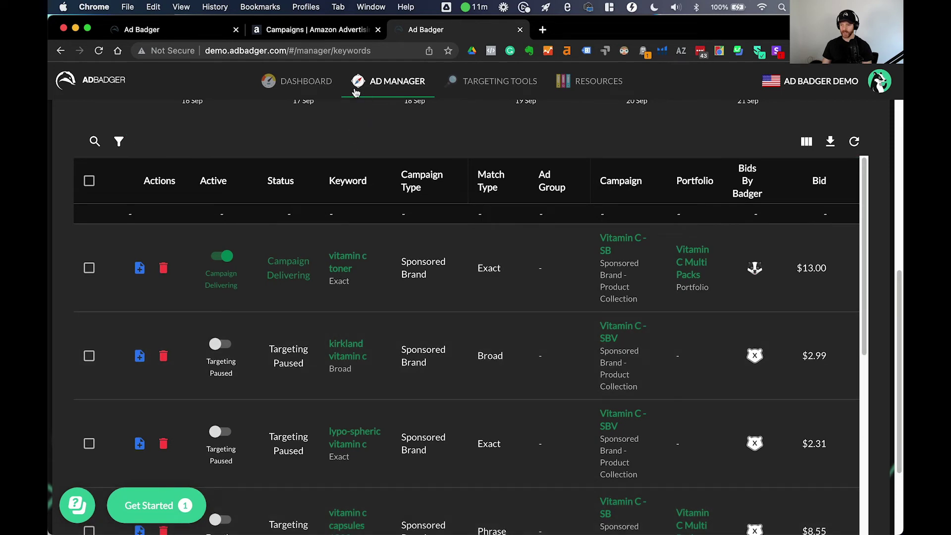
{"action": "left_click", "coordinate": [322, 81]}
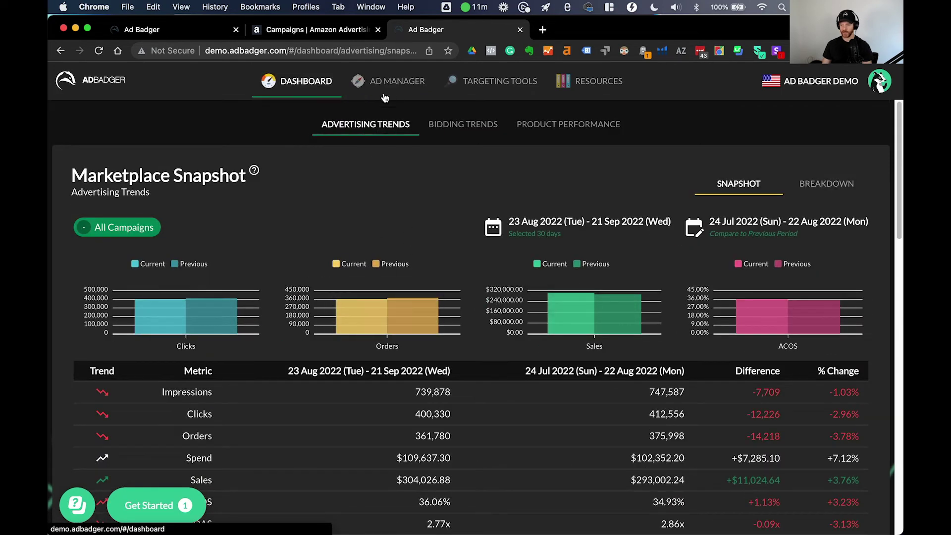
{"action": "left_click", "coordinate": [381, 82]}
{"action": "scroll", "coordinate": [219, 148], "scroll_direction": "down", "scroll_amount": 2}
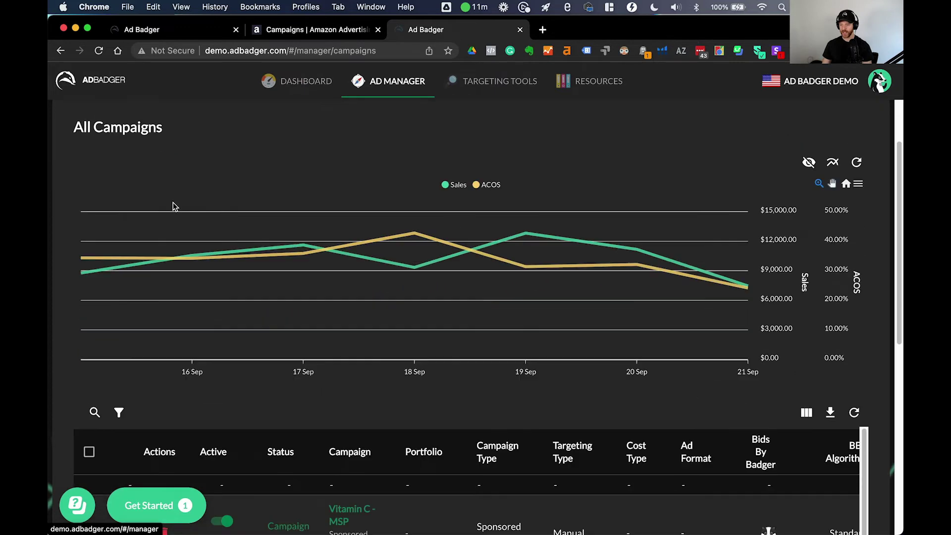
{"action": "scroll", "coordinate": [139, 392], "scroll_direction": "down", "scroll_amount": 3}
{"action": "scroll", "coordinate": [139, 404], "scroll_direction": "up", "scroll_amount": 5}
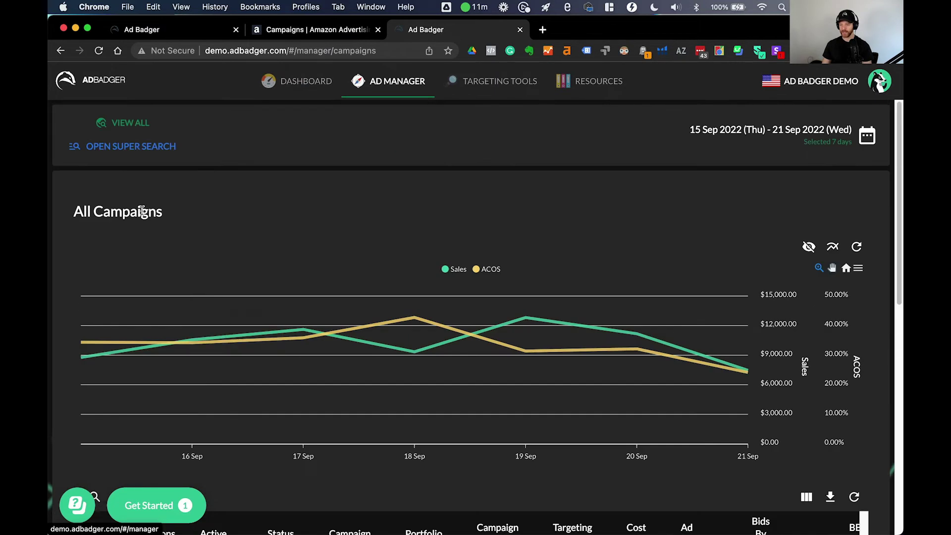
{"action": "left_click", "coordinate": [120, 132]}
{"action": "left_click", "coordinate": [140, 243]}
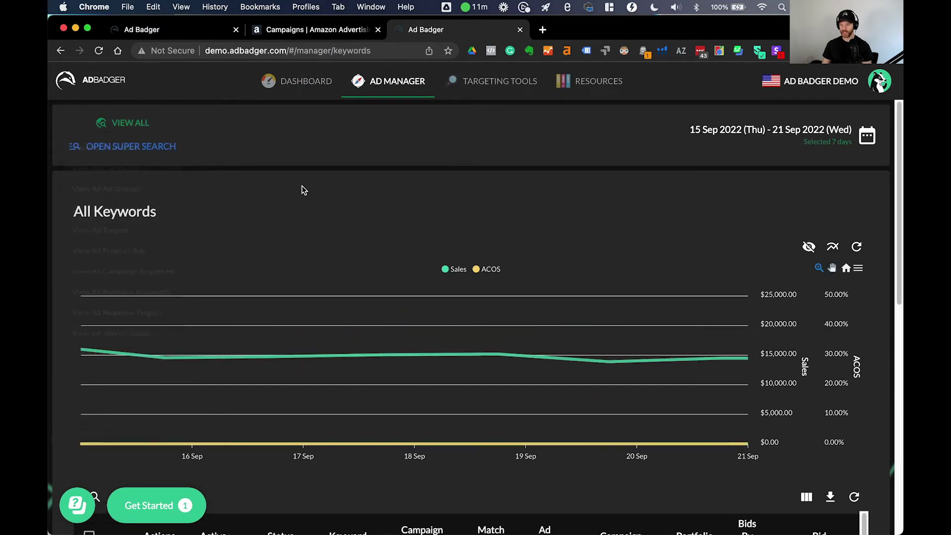
- In My Filters, review the saved sets 'ACOS over 100%, Decrease Bid by 25%' and 'SB Keywords'
{"action": "scroll", "coordinate": [301, 182], "scroll_direction": "down", "scroll_amount": 6}
{"action": "left_click", "coordinate": [119, 214]}
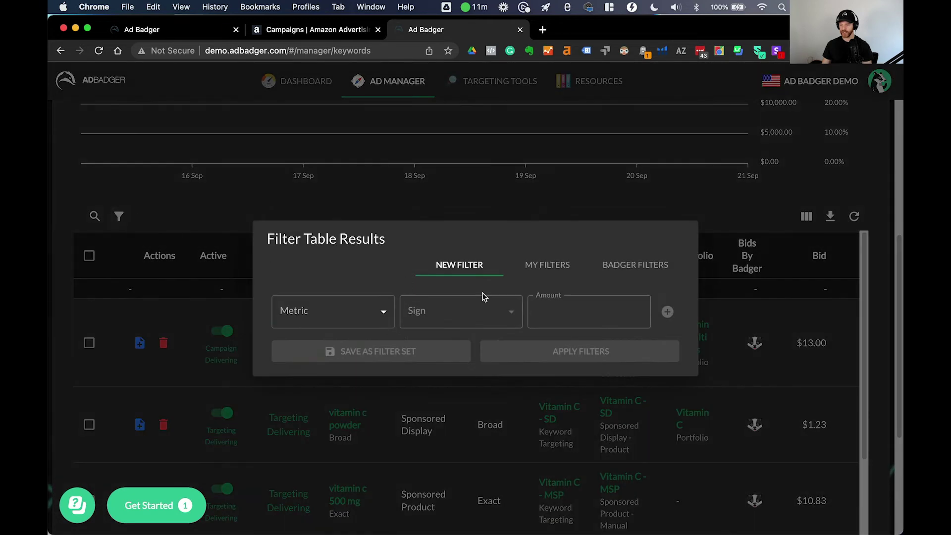
{"action": "left_click", "coordinate": [547, 272]}
{"action": "triple_click", "coordinate": [354, 321]}
{"action": "left_click", "coordinate": [285, 310]}
{"action": "left_click_drag", "start_coordinate": [278, 310], "coordinate": [369, 312]}
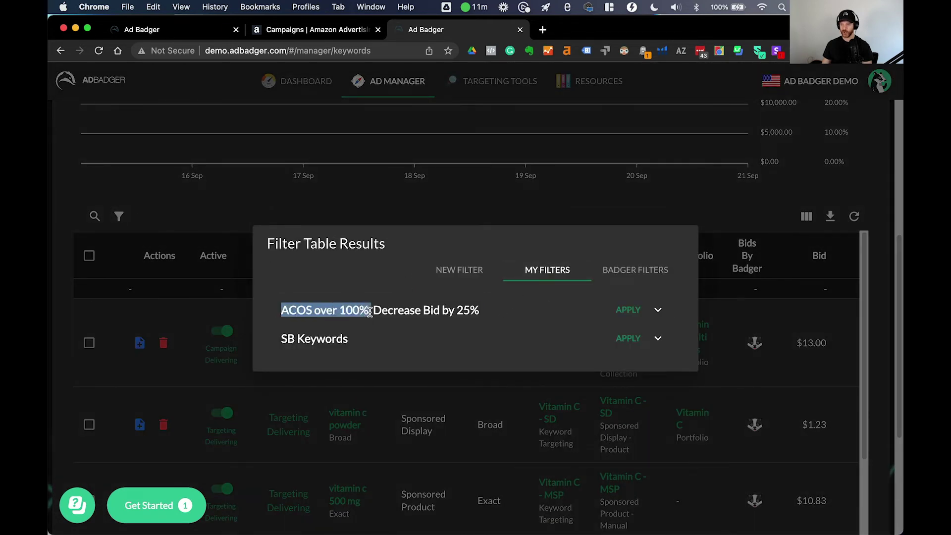
{"action": "left_click_drag", "start_coordinate": [479, 310], "coordinate": [374, 310]}
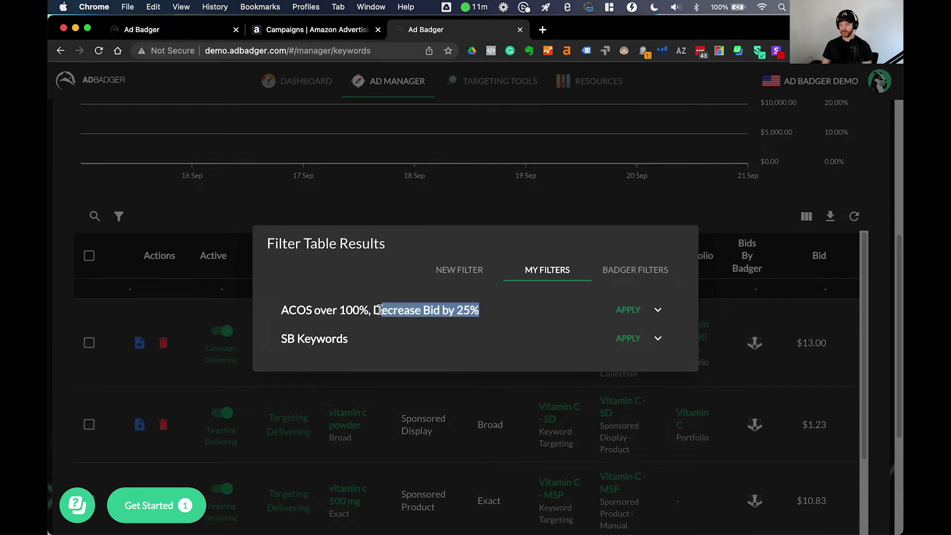
{"action": "double_click", "coordinate": [321, 339]}
{"action": "triple_click", "coordinate": [446, 345]}
{"action": "left_click", "coordinate": [447, 345]}
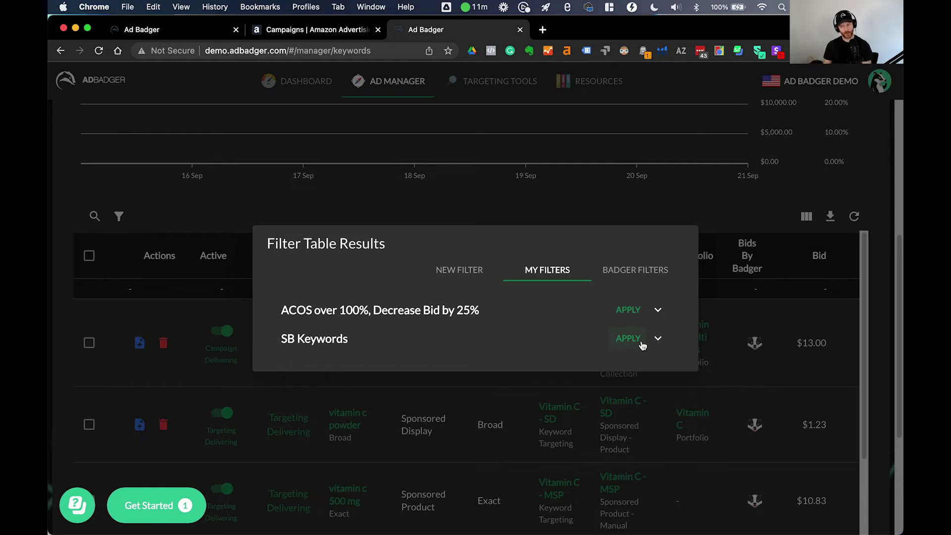
- Add a new filter condition: Portfolio is one of Vitamin C Multi Packs
{"action": "left_click", "coordinate": [453, 276]}
{"action": "left_click", "coordinate": [306, 325]}
{"action": "left_click", "coordinate": [333, 215]}
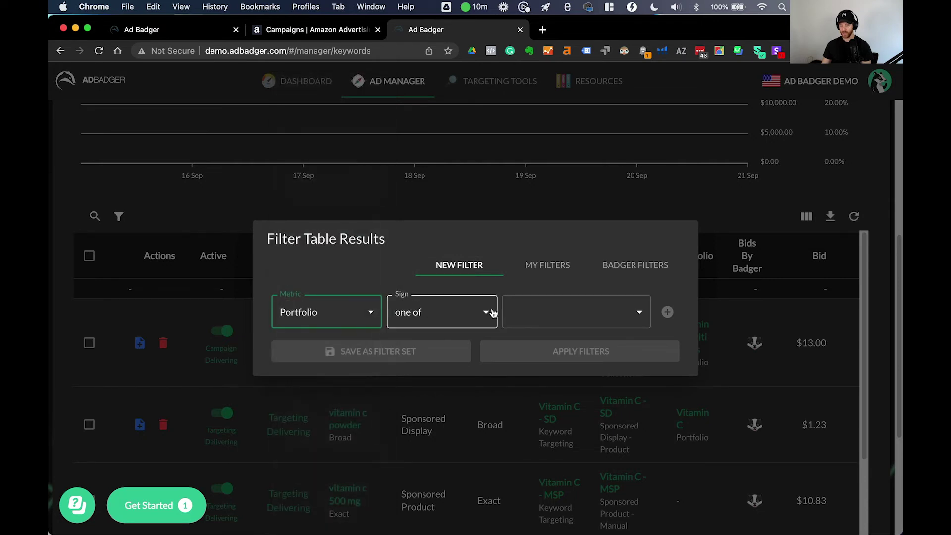
{"action": "left_click", "coordinate": [539, 314]}
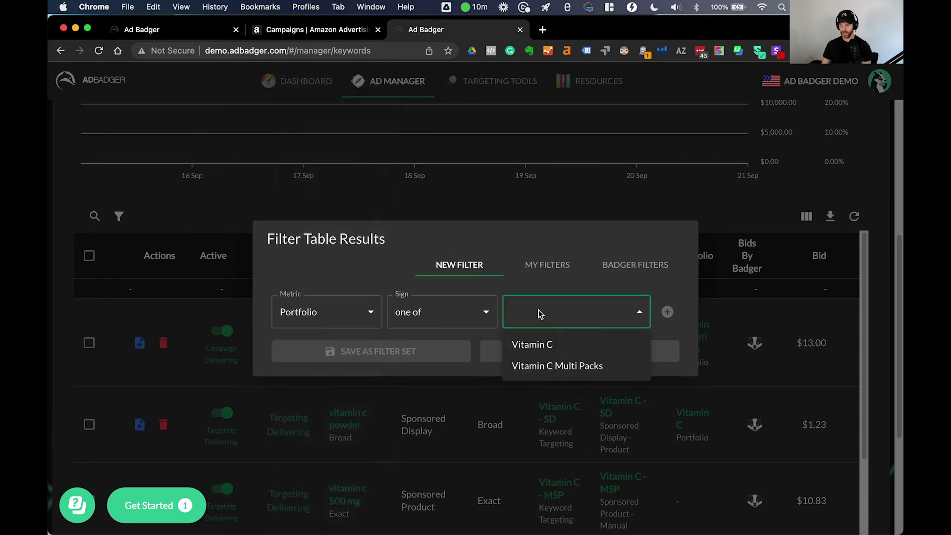
{"action": "left_click", "coordinate": [561, 366]}
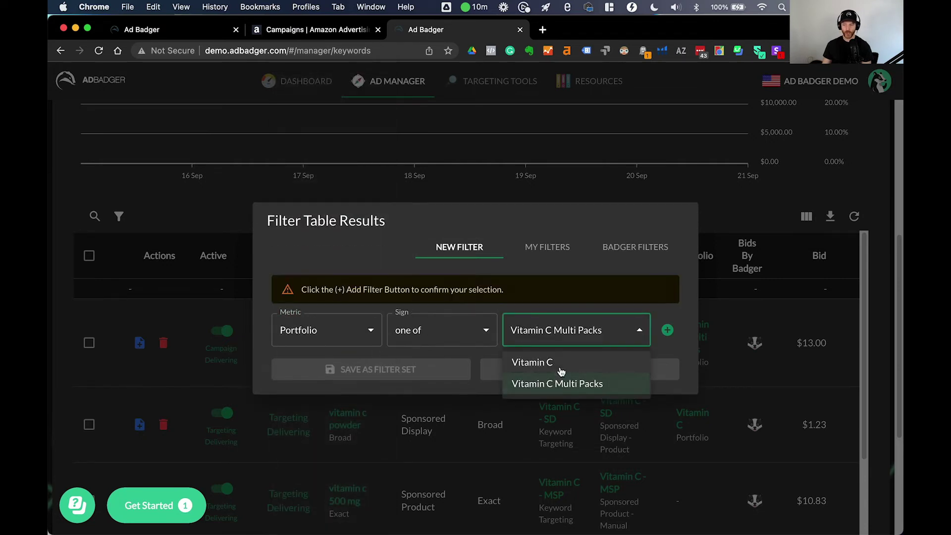
{"action": "left_click", "coordinate": [551, 304]}
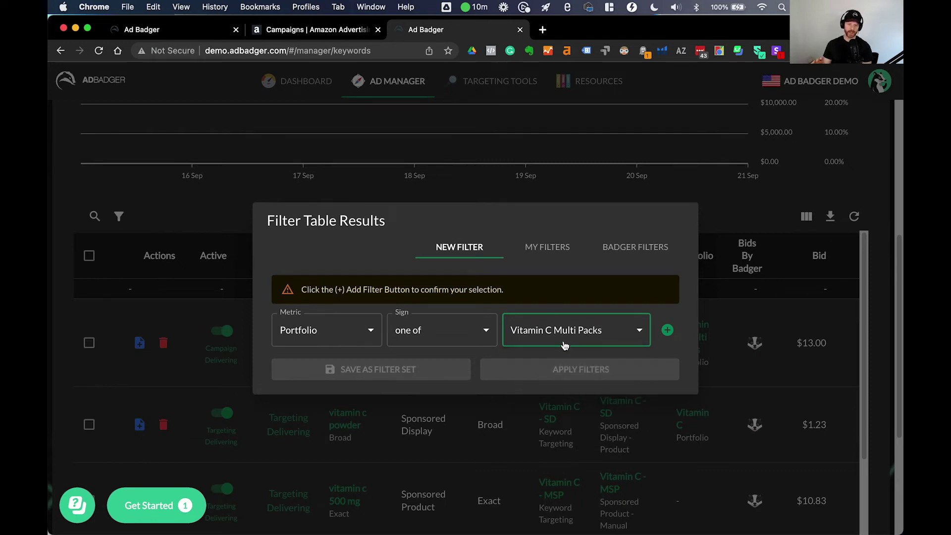
{"action": "left_click", "coordinate": [667, 330]}
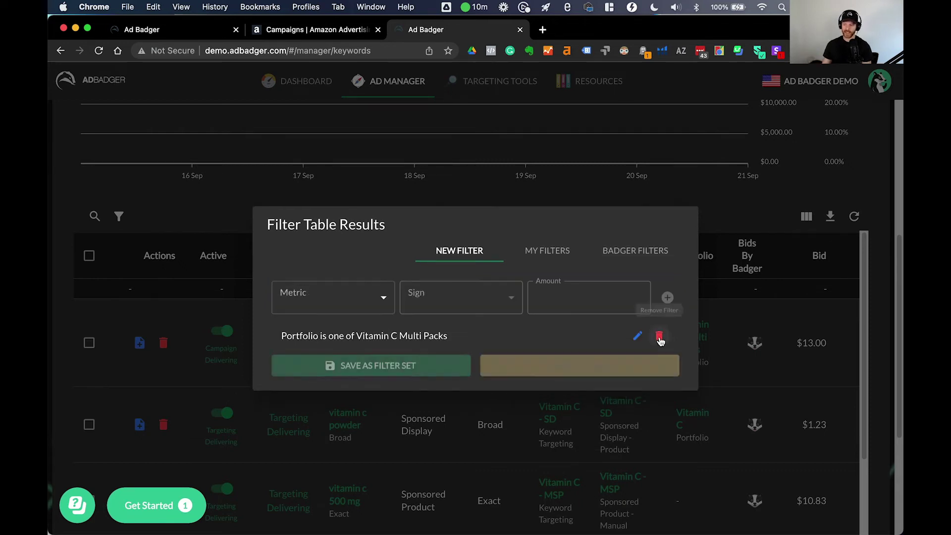
- Add a second condition: Clicks below or equal to 10
{"action": "left_click", "coordinate": [328, 294]}
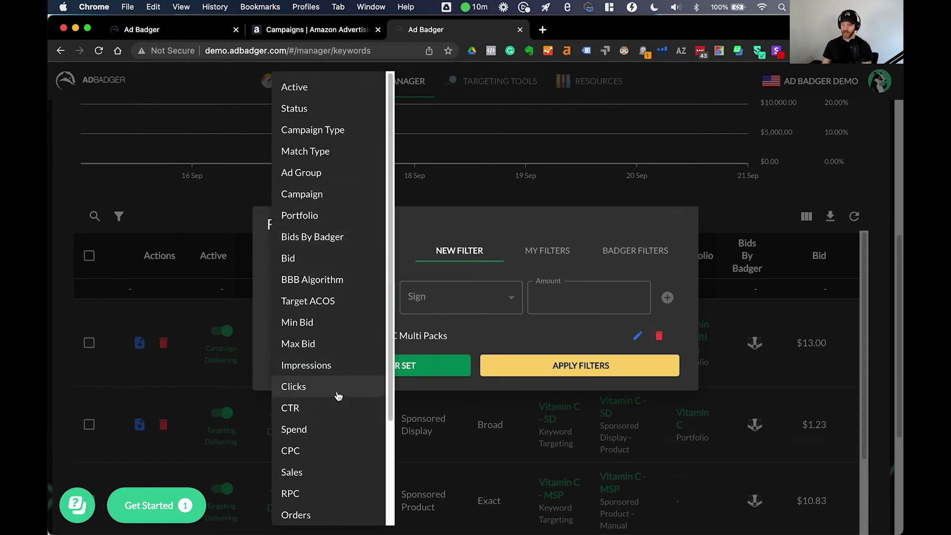
{"action": "left_click", "coordinate": [319, 386]}
{"action": "left_click", "coordinate": [470, 297]}
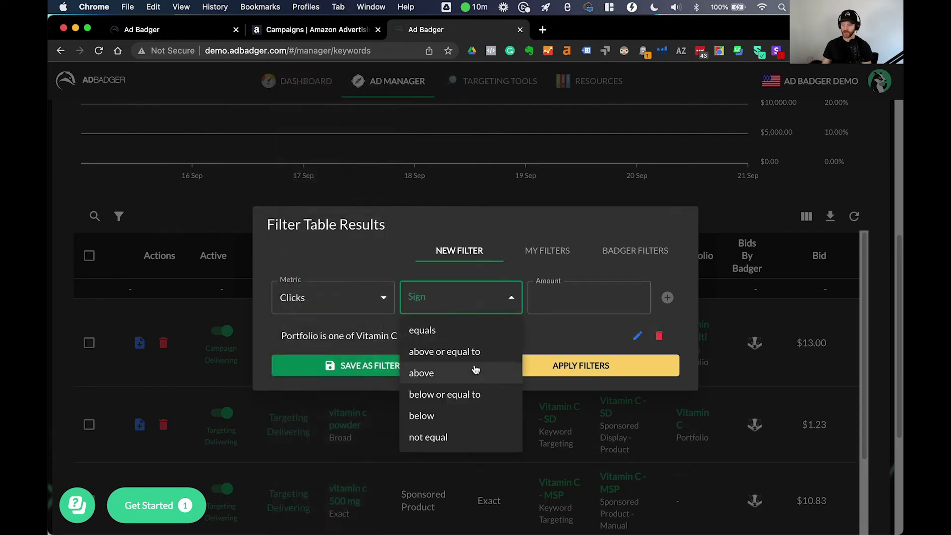
{"action": "left_click", "coordinate": [473, 394]}
{"action": "left_click", "coordinate": [559, 304]}
{"action": "type", "text": "10"}
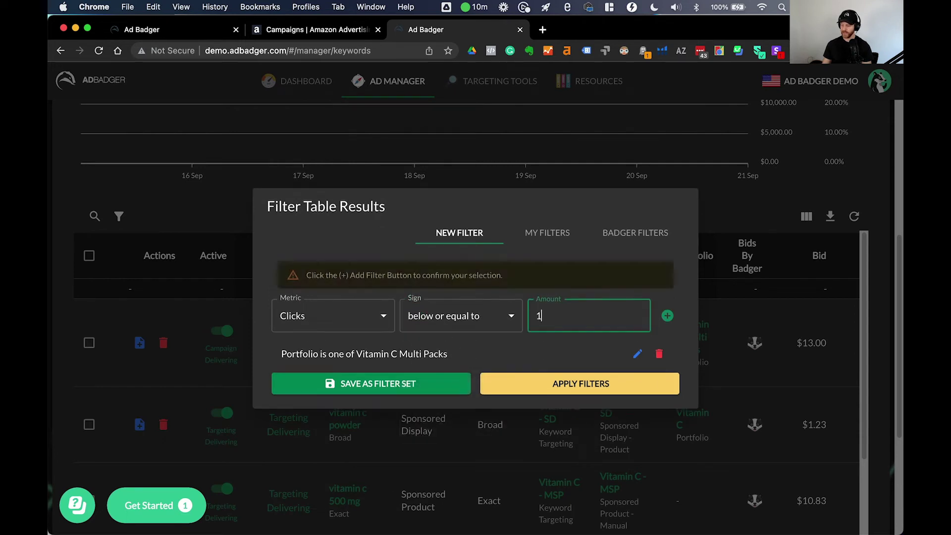
{"action": "left_click", "coordinate": [667, 313]}
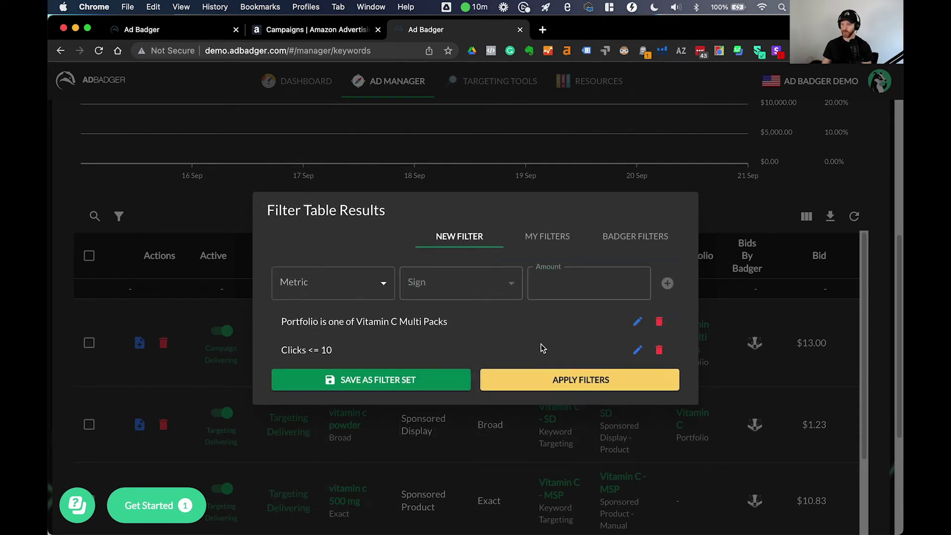
- Save and apply the set as 'Vitamin C Multi Pack, Low CLicks, Increase bids by 25% Friday'
{"action": "left_click", "coordinate": [423, 380]}
{"action": "left_click", "coordinate": [405, 262]}
{"action": "type", "text": "Vitamin C Mul"}
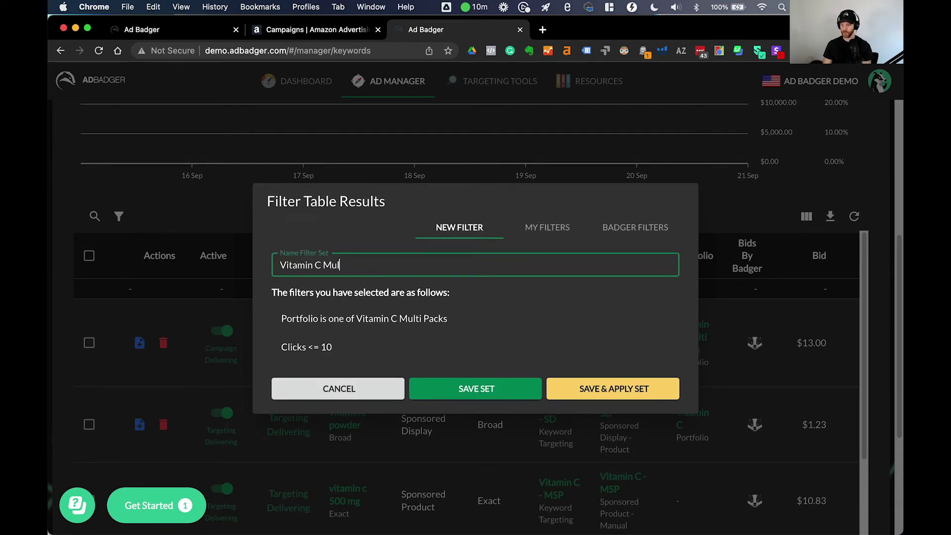
{"action": "type", "text": "ti Pack, Low CLick"}
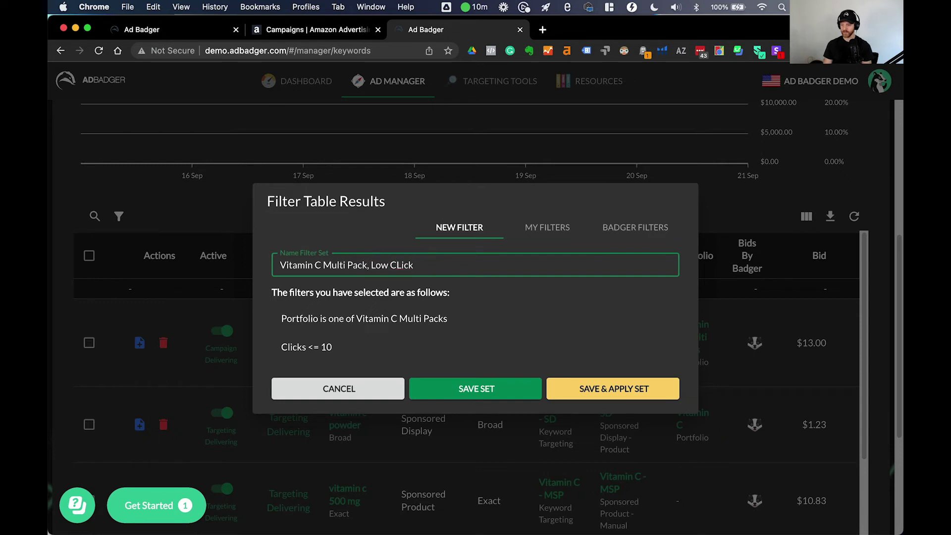
{"action": "type", "text": "s, Increase bids by 2"}
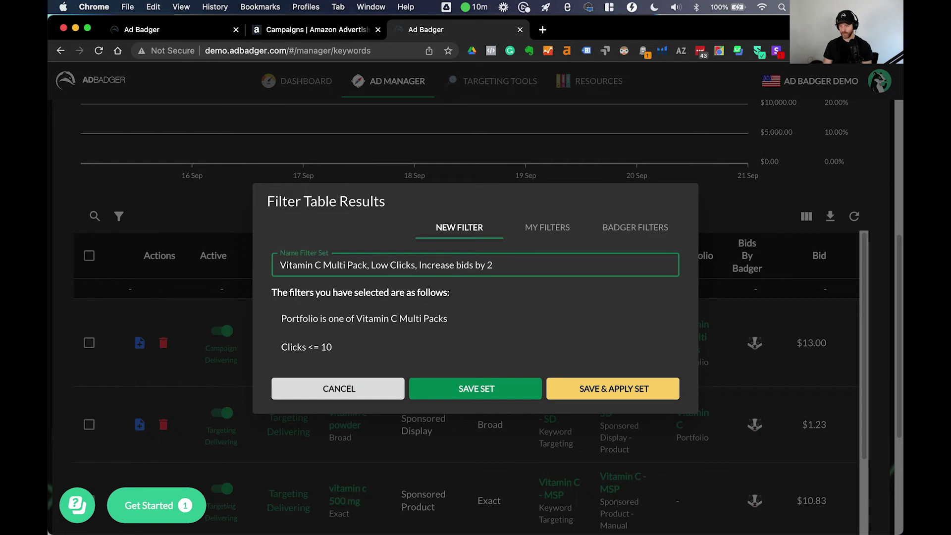
{"action": "type", "text": "5% Friday"}
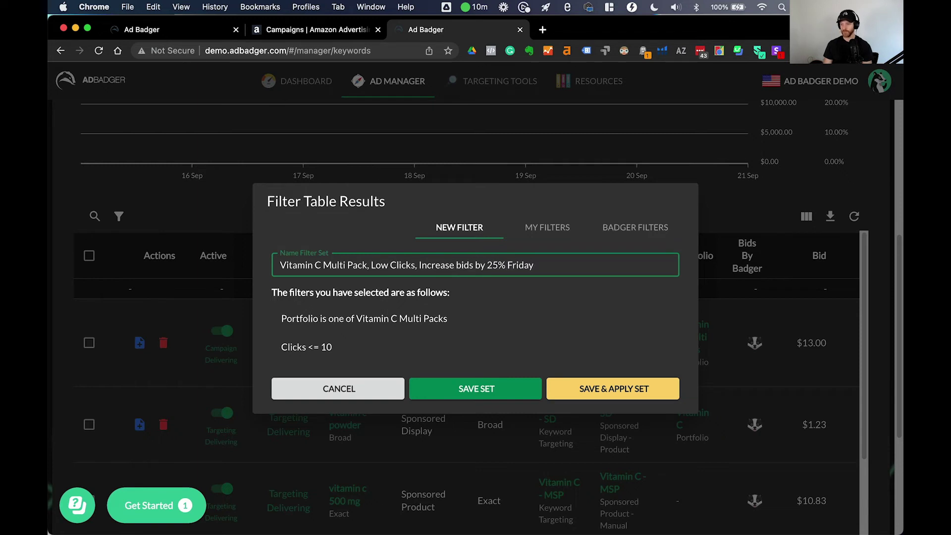
{"action": "left_click", "coordinate": [594, 384]}
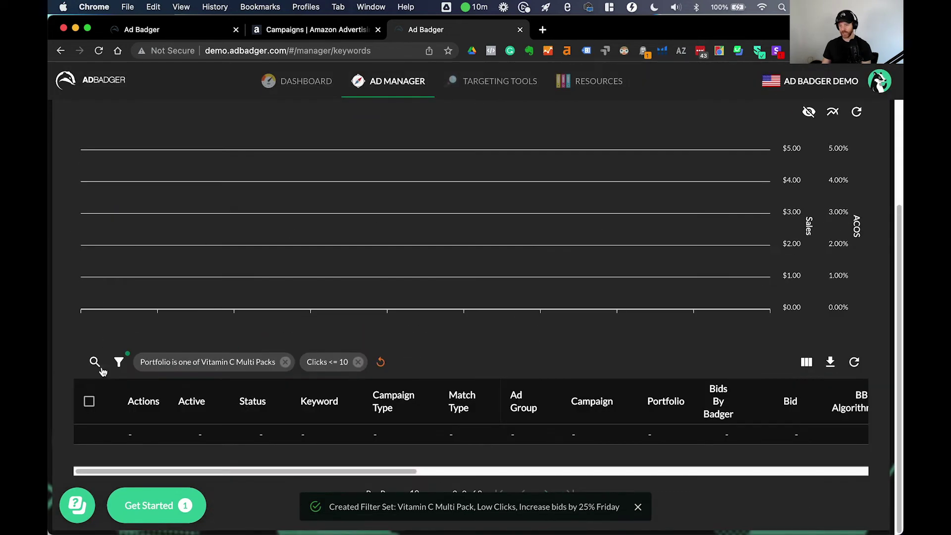
- Apply the saved SB Keywords filter set from My Filters to the keyword table
{"action": "left_click", "coordinate": [119, 362]}
{"action": "left_click", "coordinate": [545, 251]}
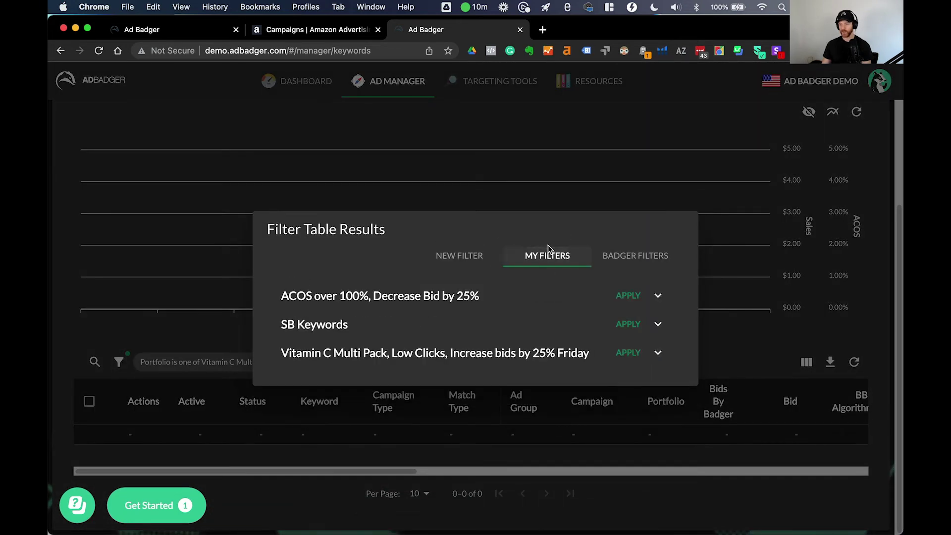
{"action": "triple_click", "coordinate": [314, 292]}
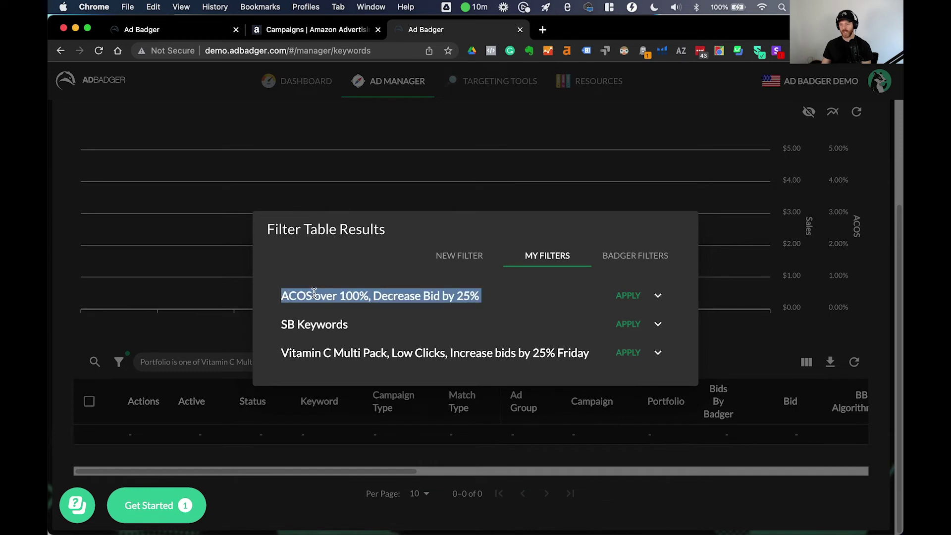
{"action": "triple_click", "coordinate": [362, 349]}
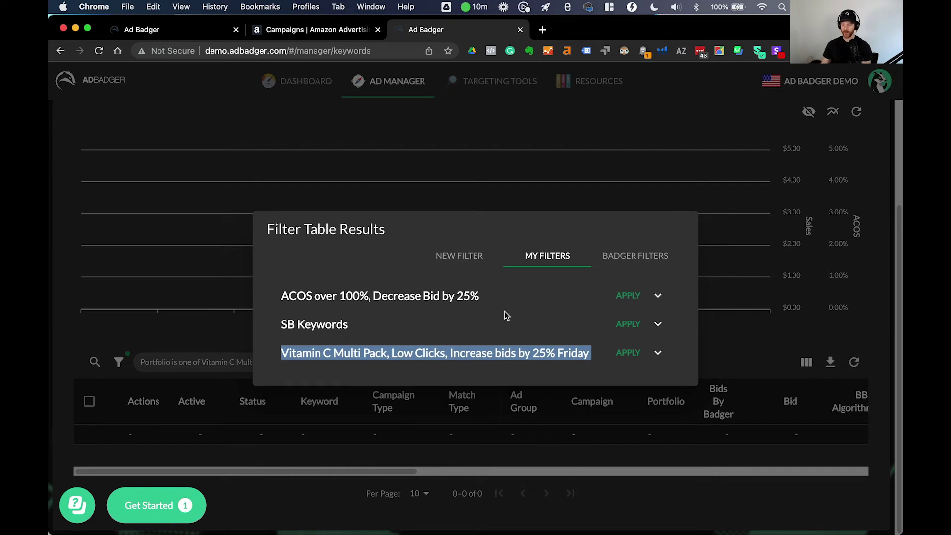
{"action": "left_click", "coordinate": [623, 323]}
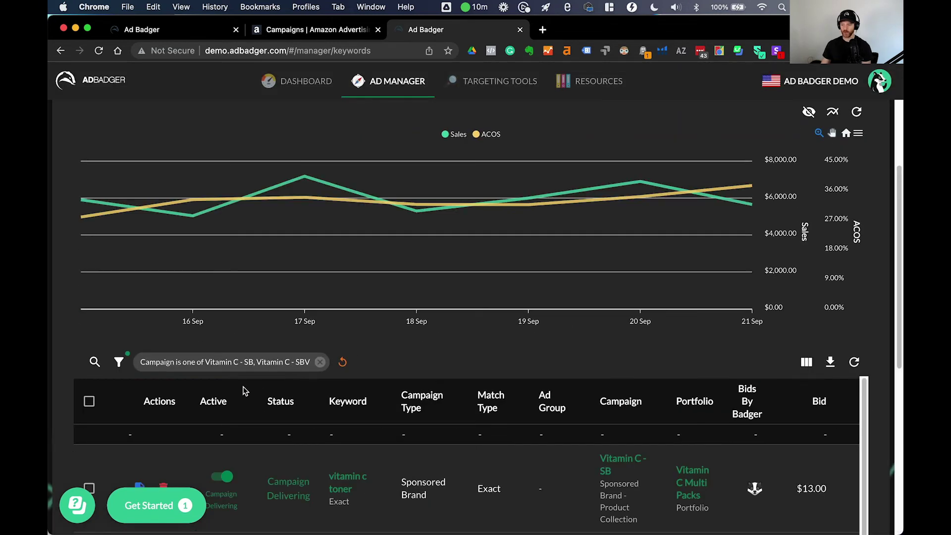
- Export the SB-filtered keyword table to keywords_2022-09-23.csv and open it in Excel
{"action": "left_click", "coordinate": [831, 362]}
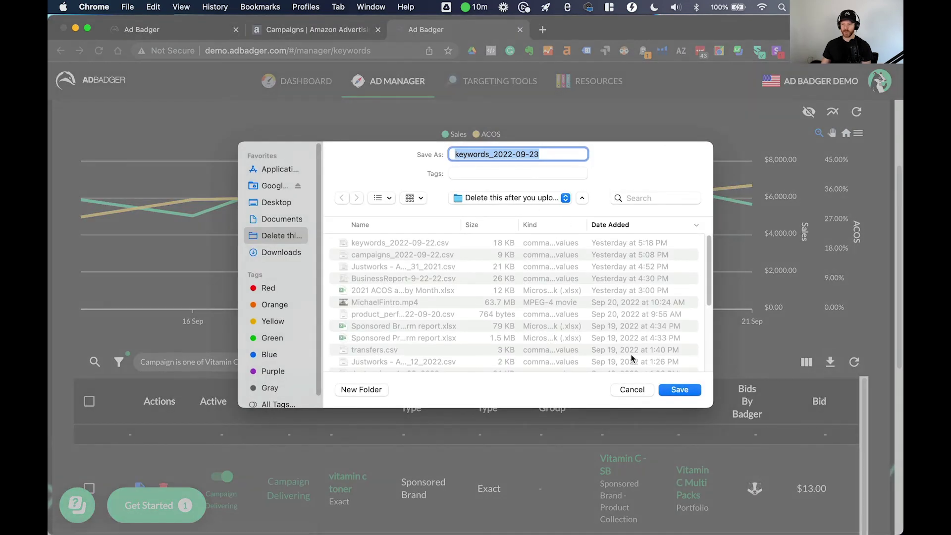
{"action": "key", "text": "Return"}
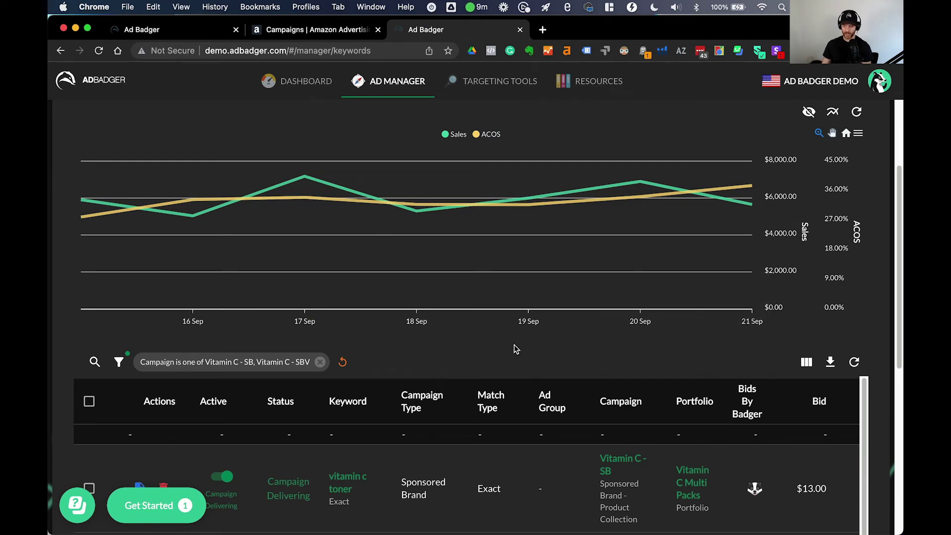
{"action": "left_click", "coordinate": [829, 361]}
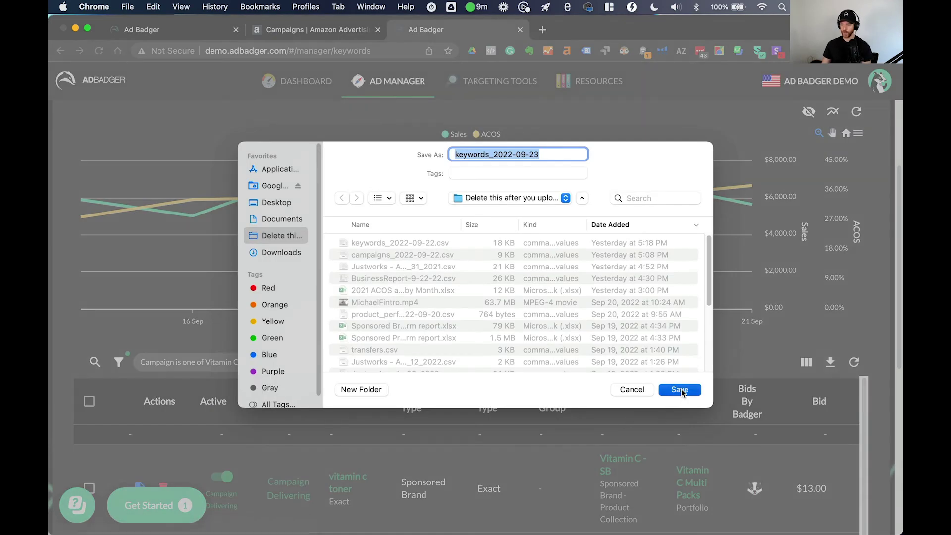
{"action": "left_click", "coordinate": [678, 389]}
{"action": "left_click", "coordinate": [125, 525]}
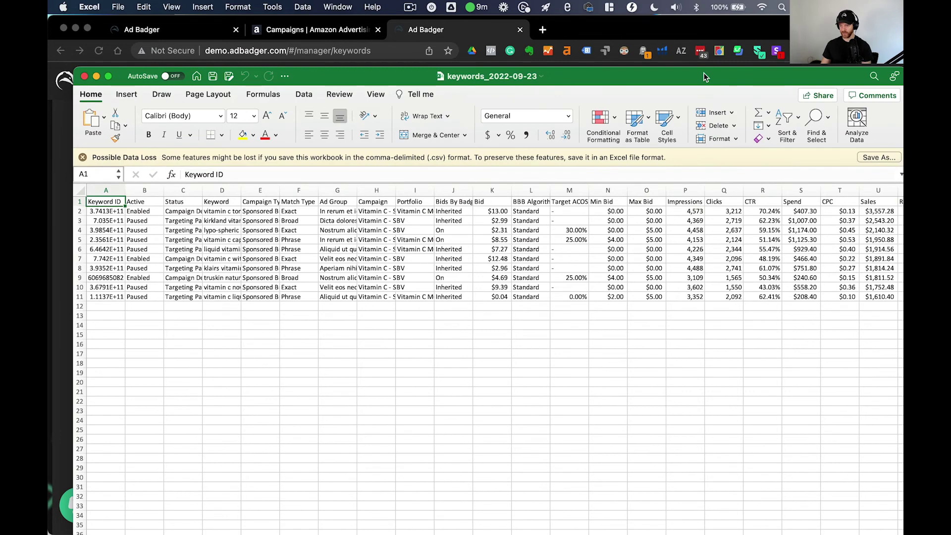
- Maximise the Excel export window and autofit column D to the keywords, then return to AdBadger
{"action": "double_click", "coordinate": [703, 72]}
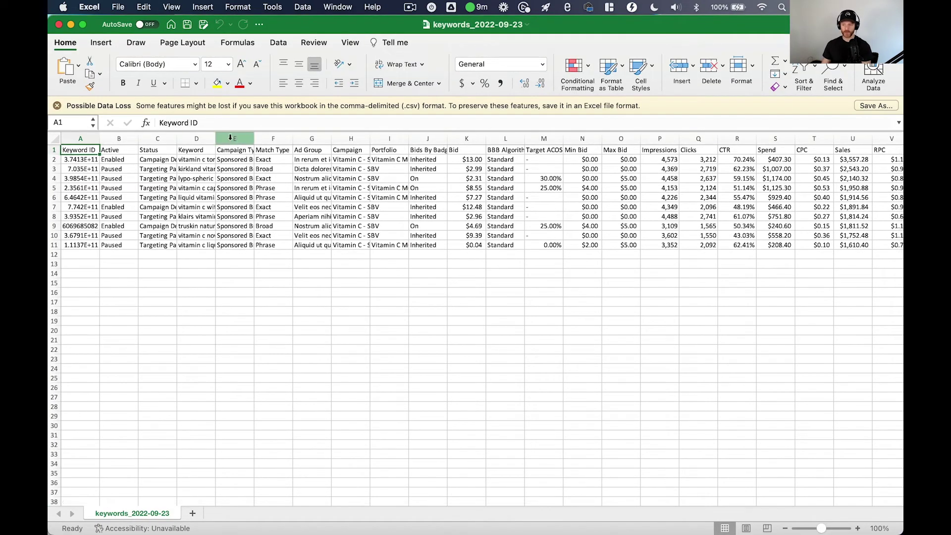
{"action": "double_click", "coordinate": [215, 139]}
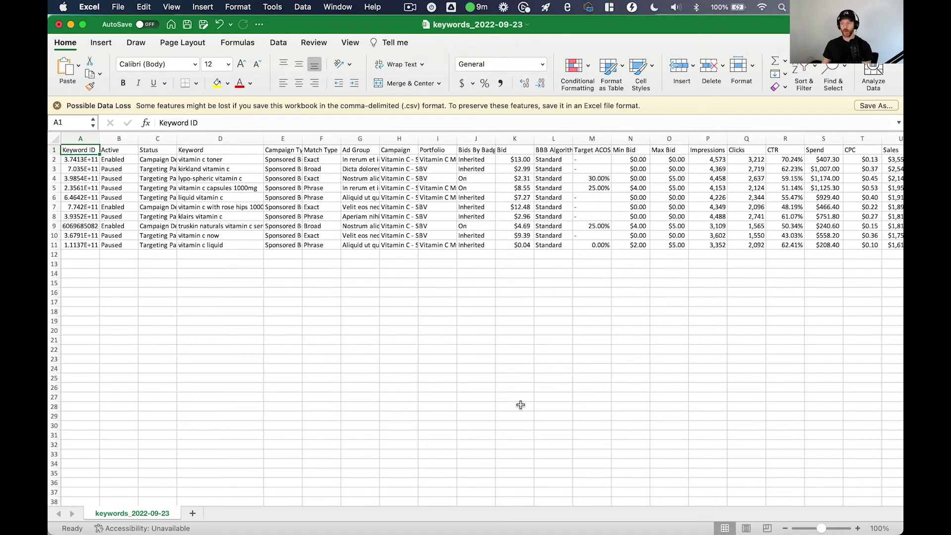
{"action": "key", "text": "super+Tab"}
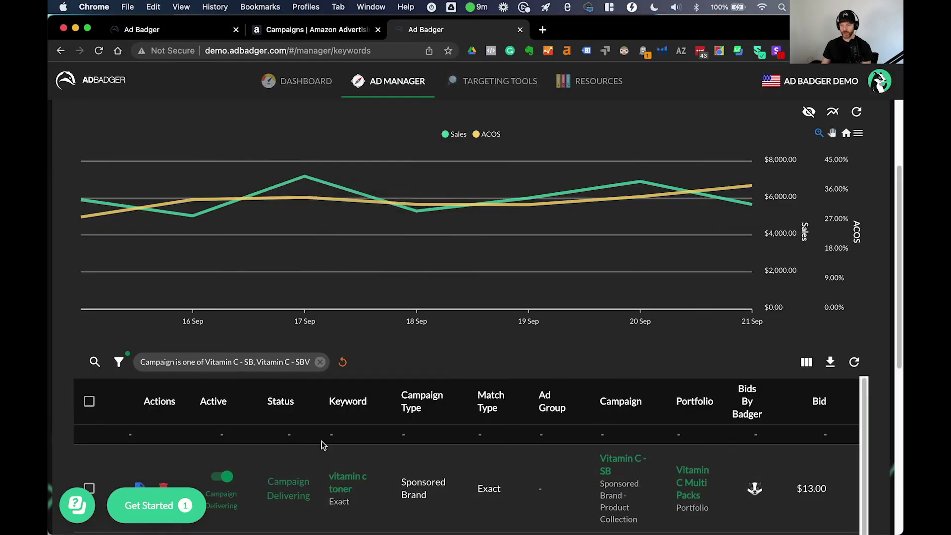
- Clear the SB Keywords and Vitamin C filter set names in the table filter dialog
{"action": "left_click", "coordinate": [116, 359]}
{"action": "left_click_drag", "start_coordinate": [537, 367], "coordinate": [528, 302]}
{"action": "left_click", "coordinate": [527, 303]}
{"action": "left_click", "coordinate": [734, 345]}
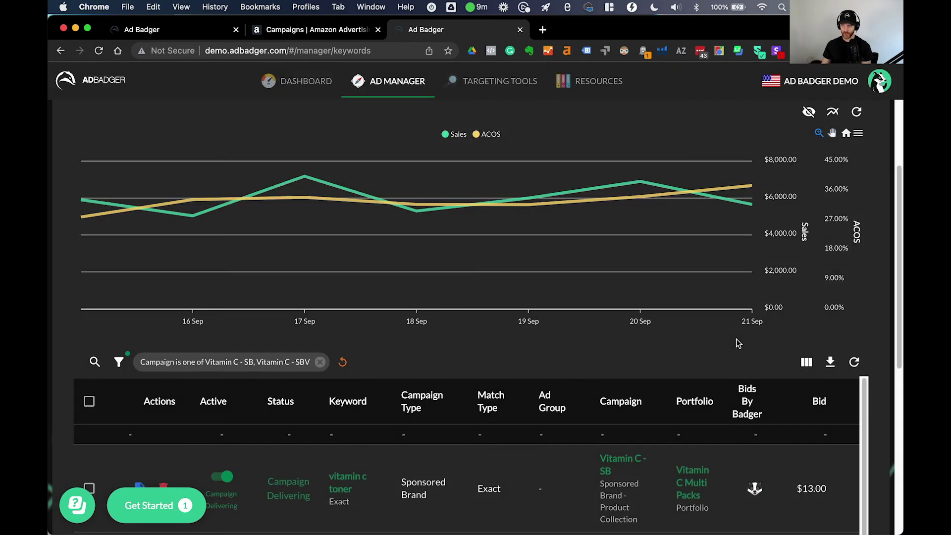
{"action": "left_click", "coordinate": [118, 361]}
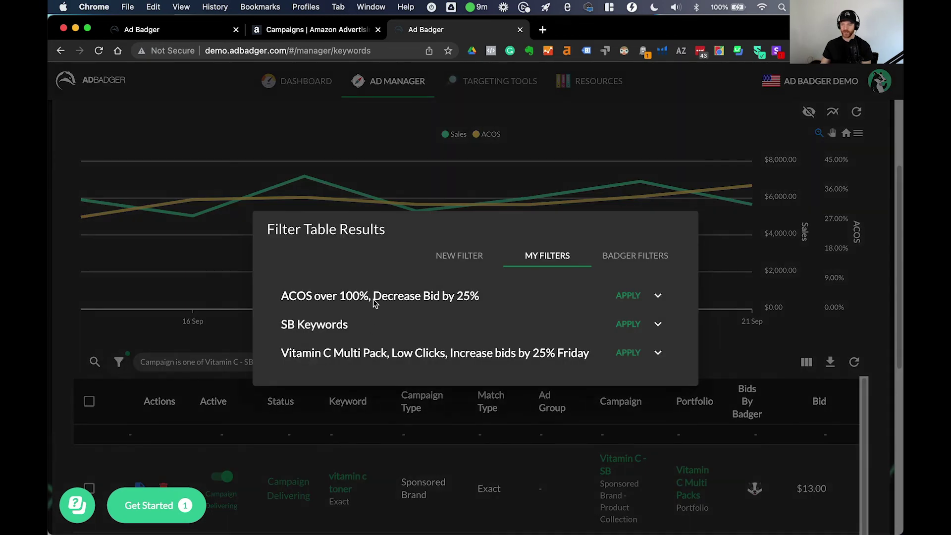
- Start a new filter condition using the Created date metric
{"action": "left_click", "coordinate": [445, 264]}
{"action": "left_click", "coordinate": [346, 300]}
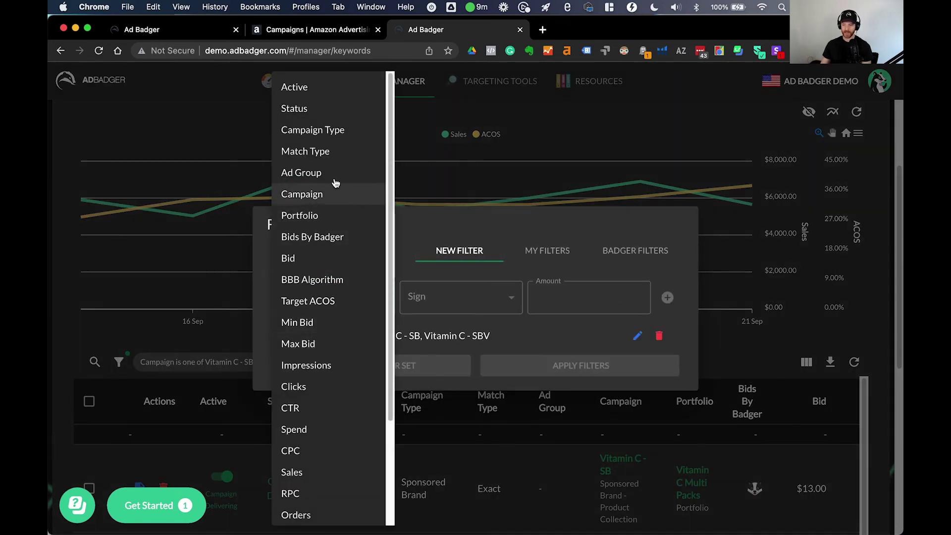
{"action": "scroll", "coordinate": [347, 223], "scroll_direction": "down", "scroll_amount": 1}
{"action": "scroll", "coordinate": [335, 264], "scroll_direction": "down", "scroll_amount": 3}
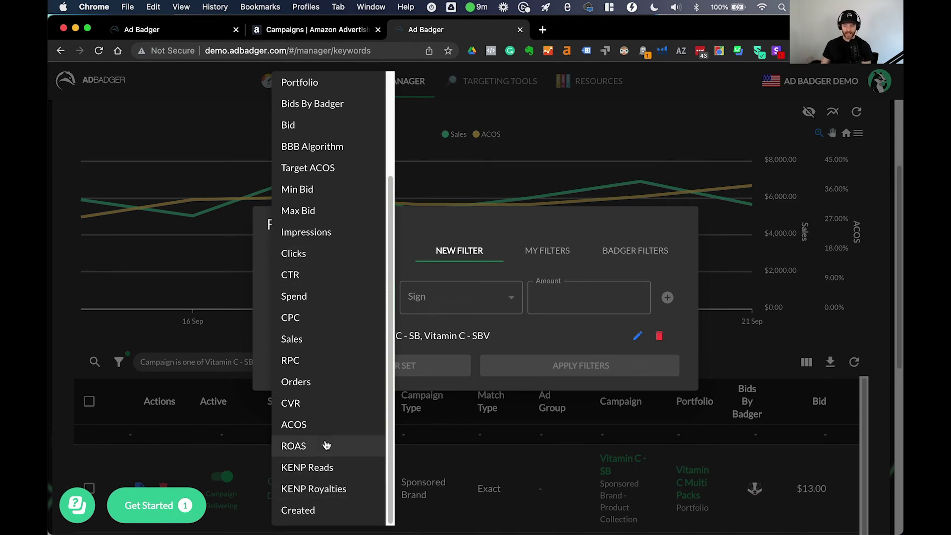
{"action": "left_click", "coordinate": [350, 519]}
{"action": "left_click", "coordinate": [536, 297]}
- Set the condition to after 09/01/2022 and delete the Vitamin C campaign condition
{"action": "left_click", "coordinate": [481, 299]}
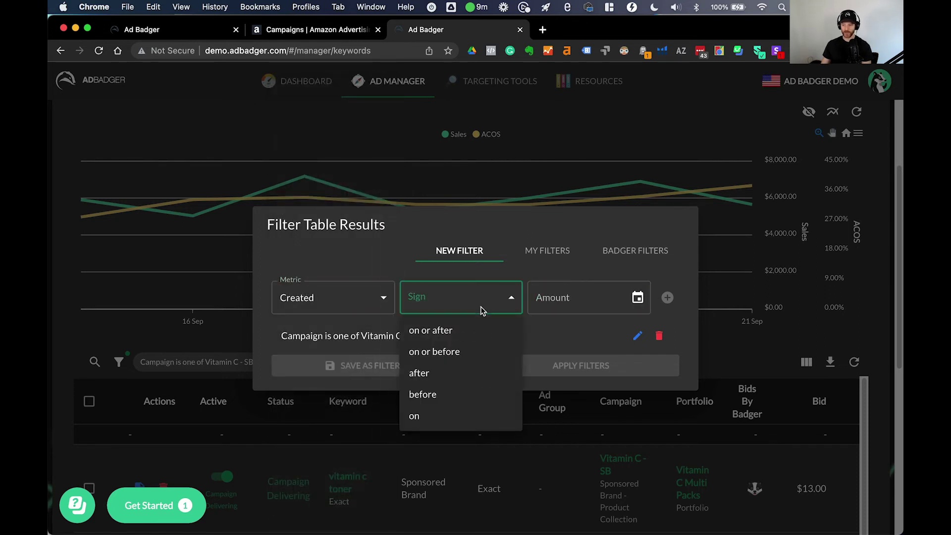
{"action": "left_click", "coordinate": [455, 372]}
{"action": "left_click", "coordinate": [561, 299]}
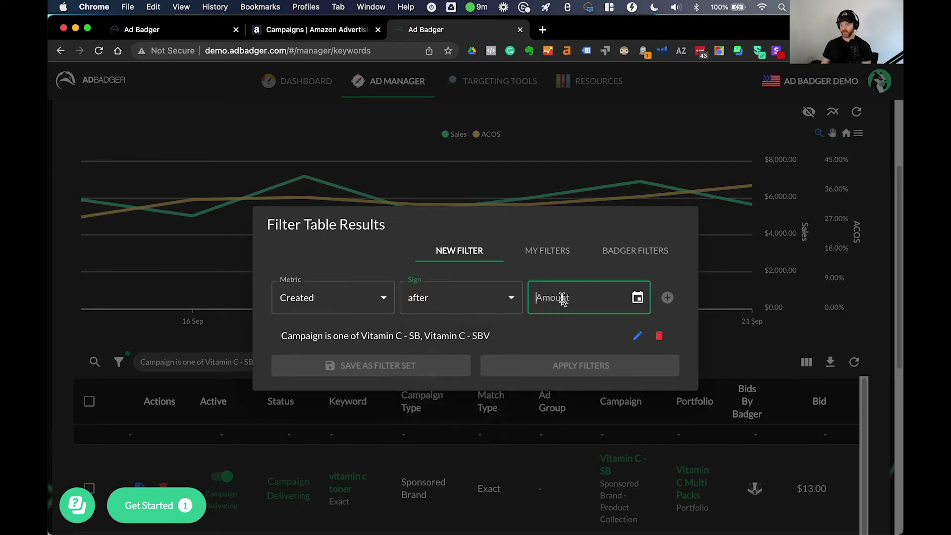
{"action": "left_click", "coordinate": [637, 297]}
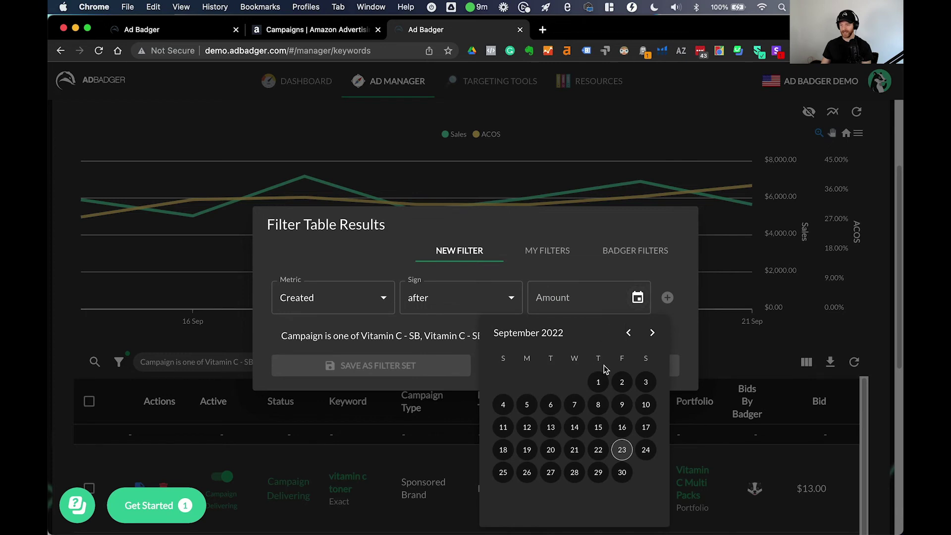
{"action": "left_click", "coordinate": [598, 381]}
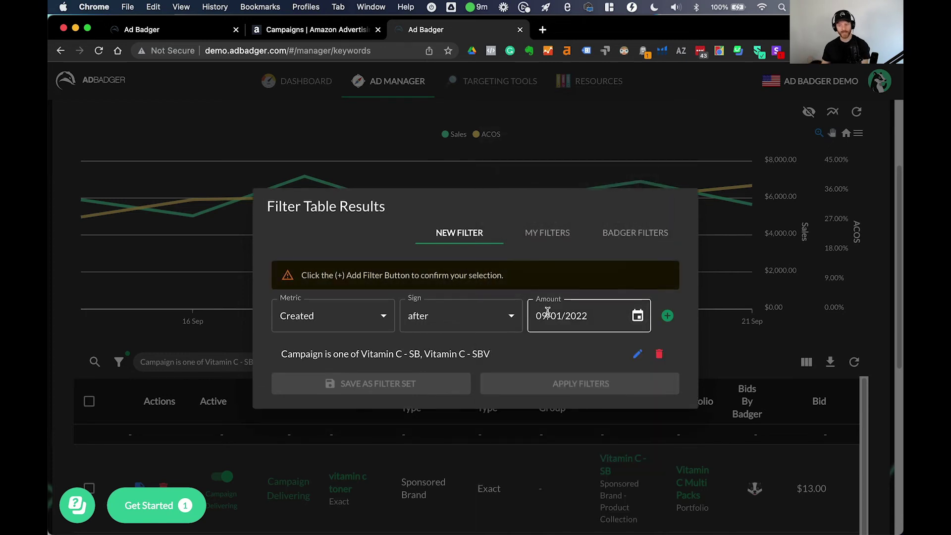
{"action": "left_click", "coordinate": [657, 353]}
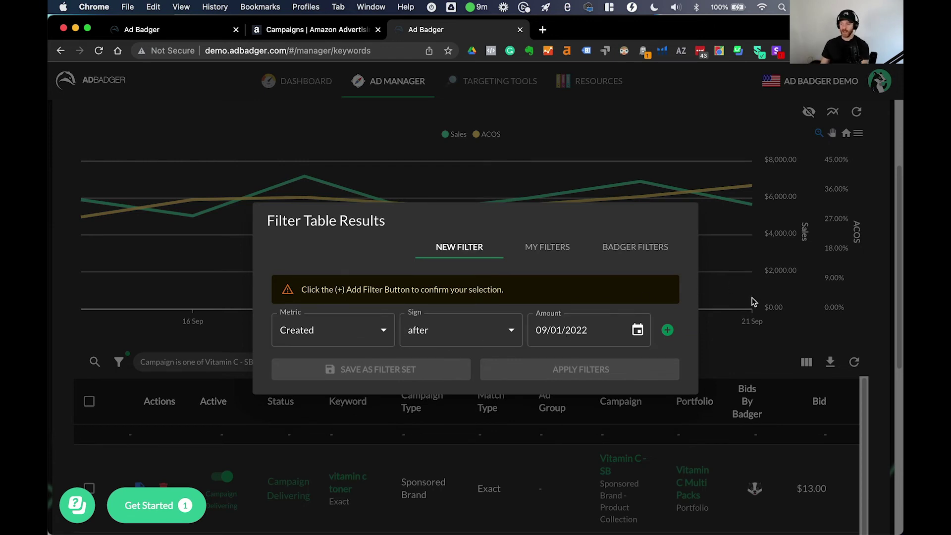
{"action": "left_click", "coordinate": [342, 343]}
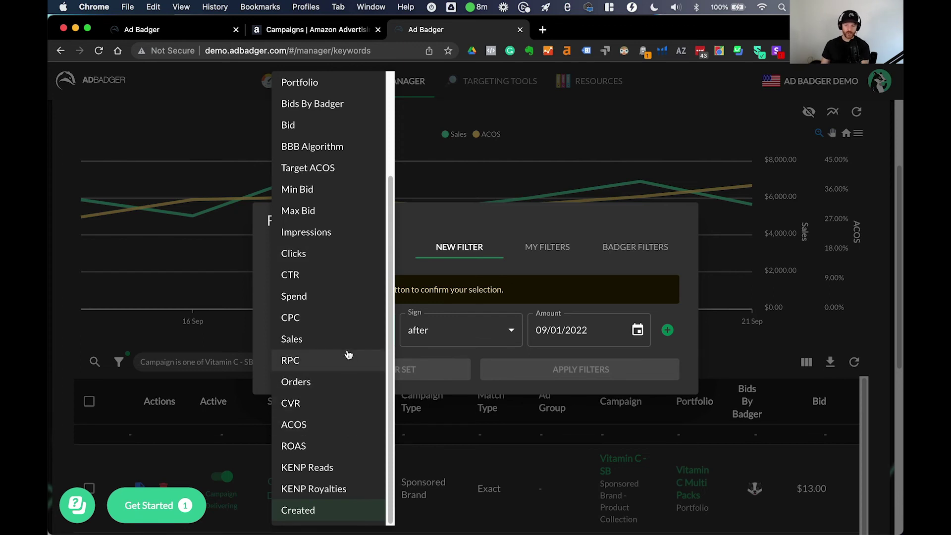
{"action": "scroll", "coordinate": [340, 354], "scroll_direction": "up", "scroll_amount": 3}
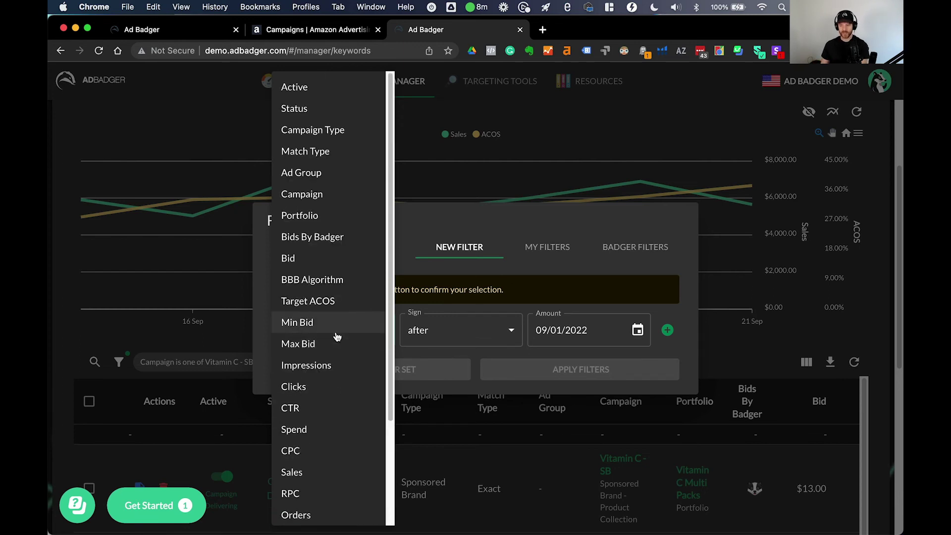
{"action": "left_click", "coordinate": [165, 153]}
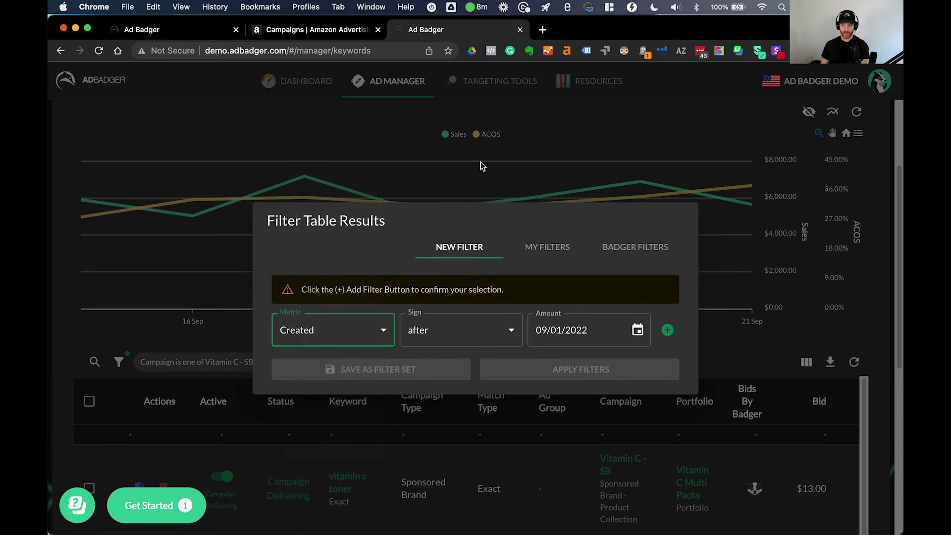
- Dismiss the filter dialog unchanged and review the Vitamin C - SB and SBV keyword chart and table
{"action": "left_click", "coordinate": [655, 128]}
{"action": "scroll", "coordinate": [396, 248], "scroll_direction": "up", "scroll_amount": 3}
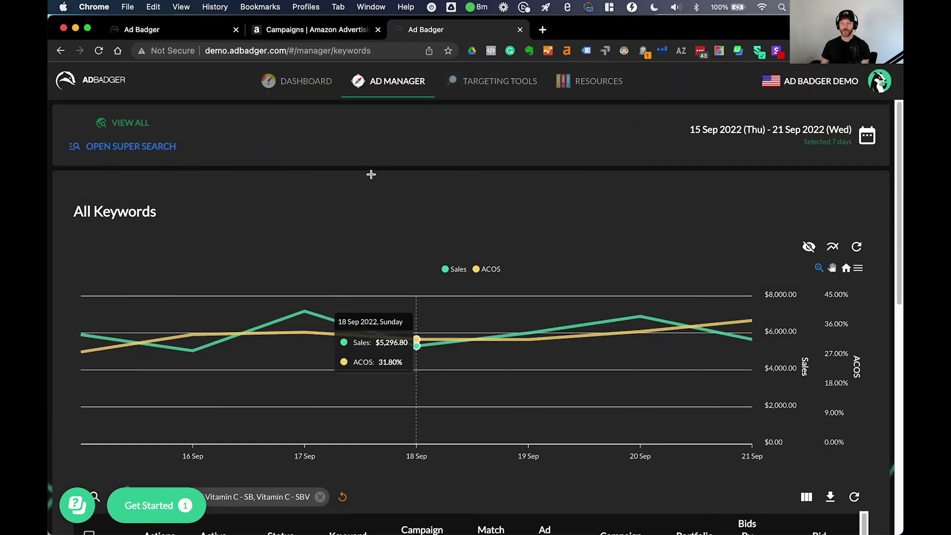
{"action": "left_click", "coordinate": [142, 133]}
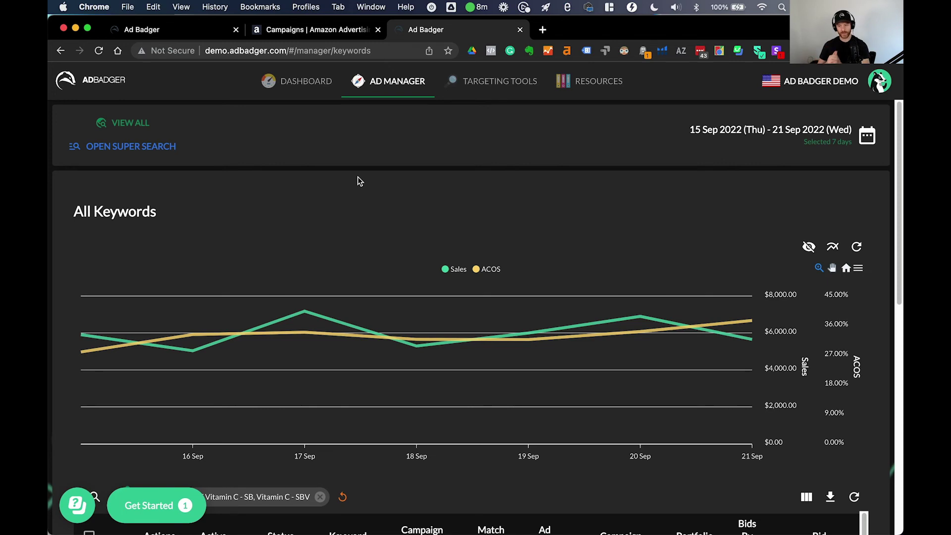
{"action": "scroll", "coordinate": [358, 177], "scroll_direction": "down", "scroll_amount": 5}
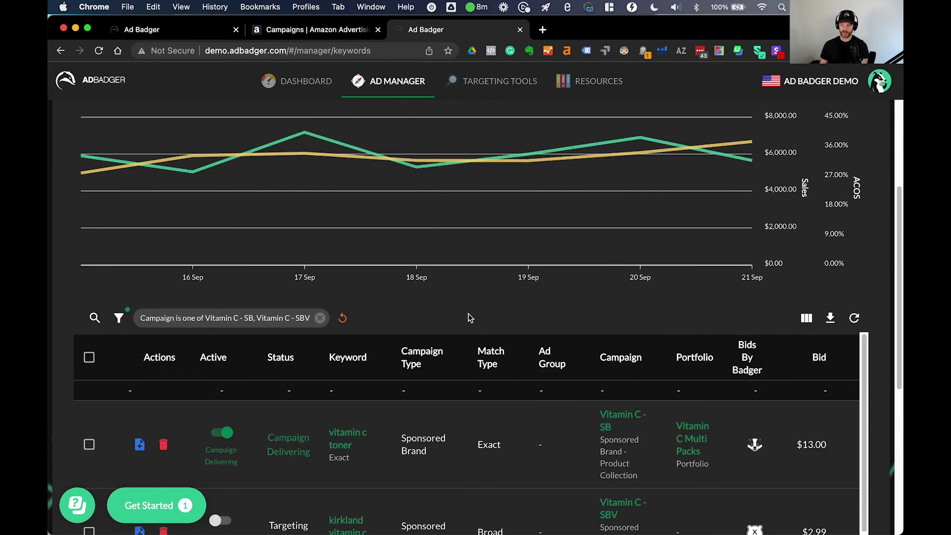
{"action": "scroll", "coordinate": [467, 319], "scroll_direction": "up", "scroll_amount": 5}
{"action": "scroll", "coordinate": [465, 218], "scroll_direction": "down", "scroll_amount": 7}
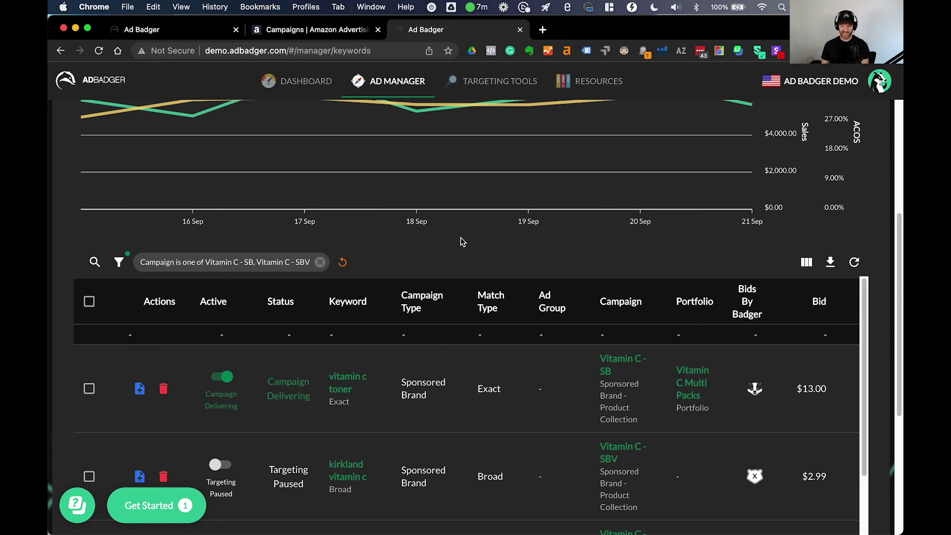
{"action": "scroll", "coordinate": [460, 278], "scroll_direction": "up", "scroll_amount": 5}
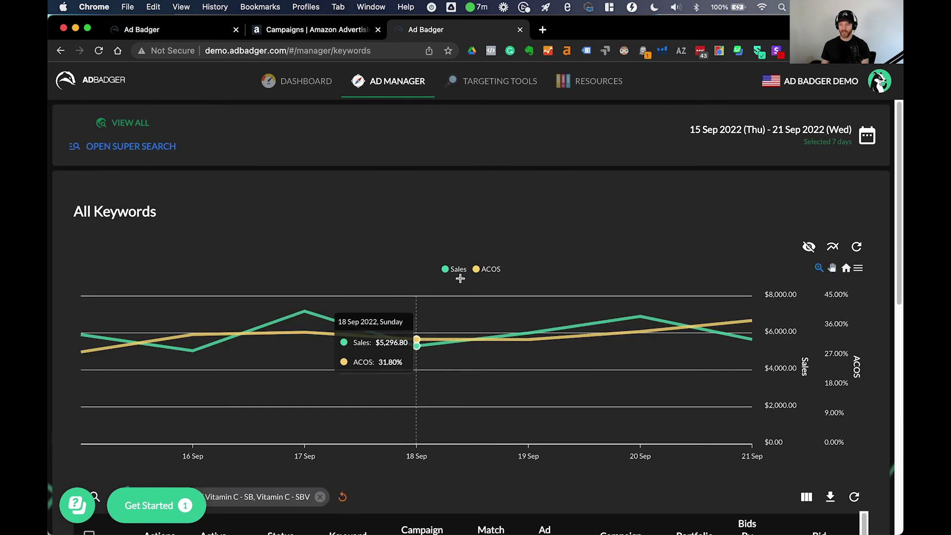